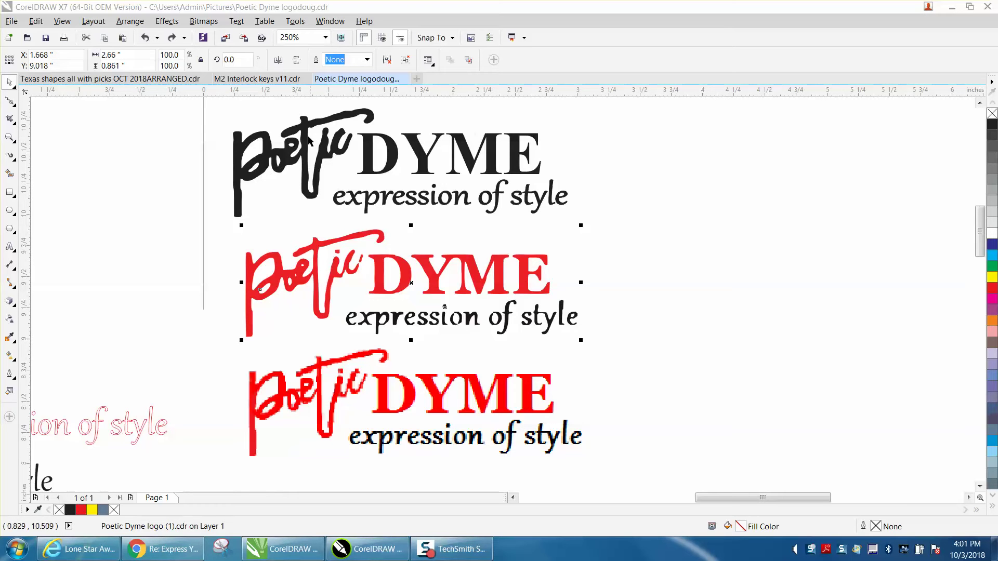
Zoom to about 521% on the red Poetic DYME logo with a Zoom marquee.
left_click(10, 139)
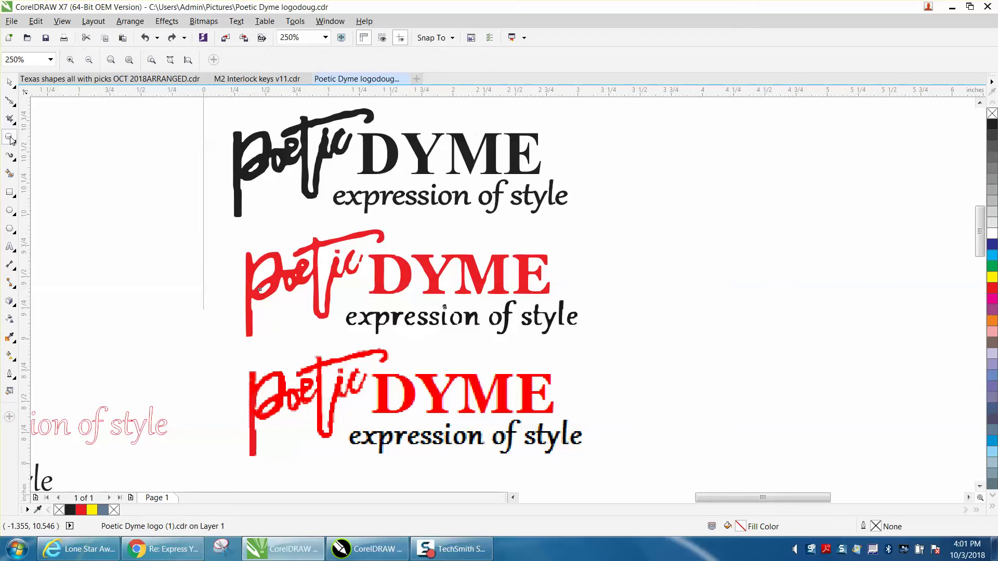
left_click_drag(216, 181, 641, 373)
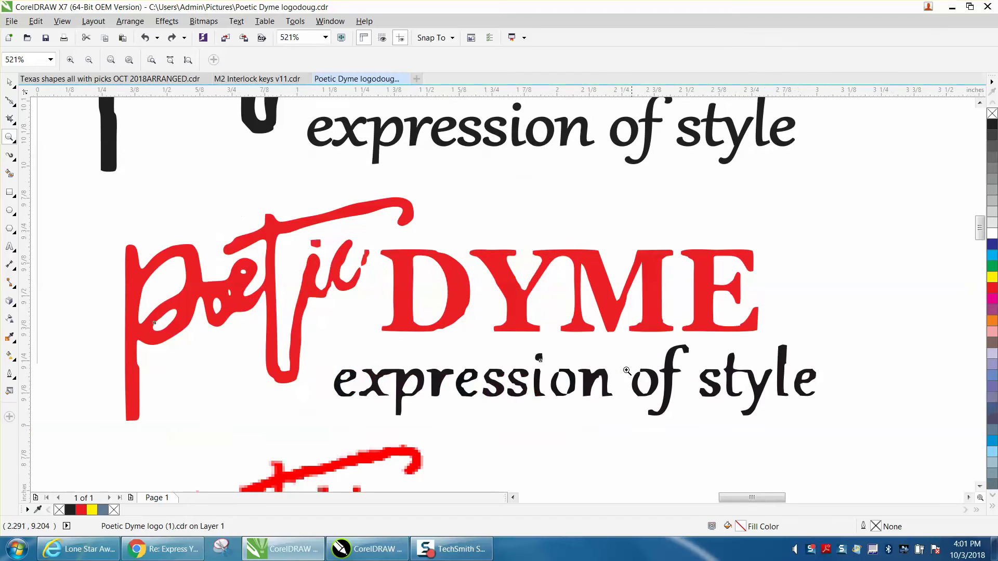
Choose the Smooth brush and set its nib size to 5 inches.
left_click(15, 104)
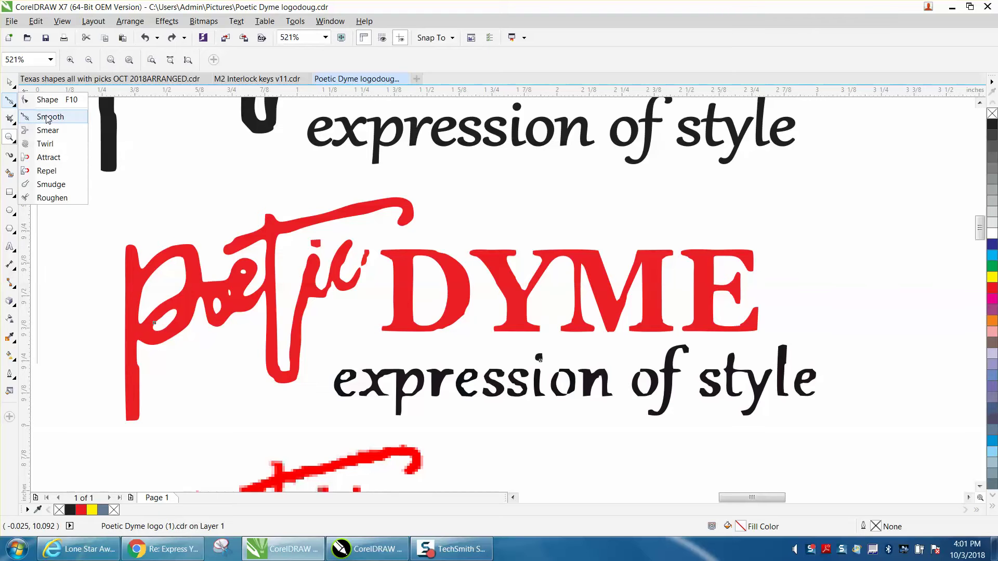
left_click(32, 111)
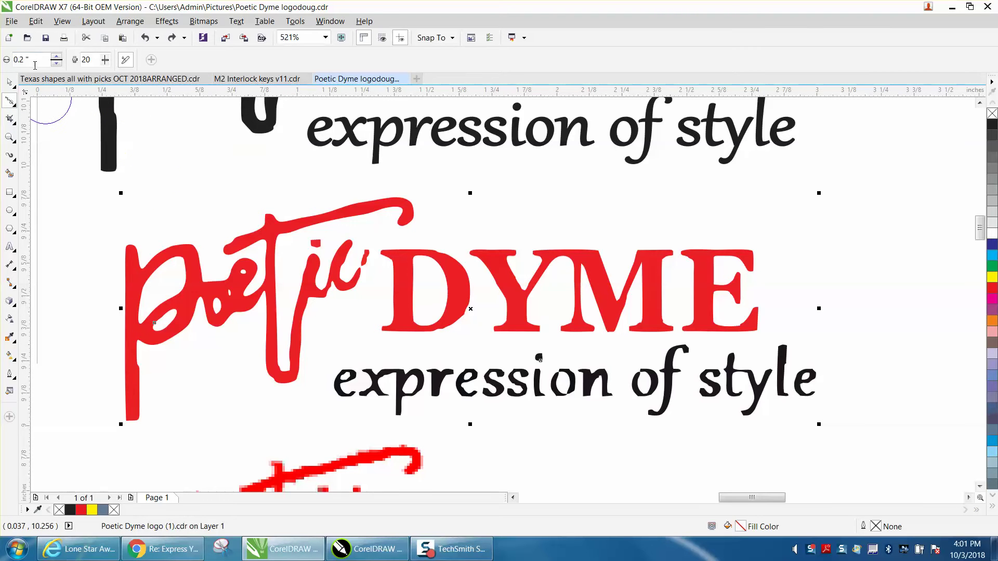
left_click_drag(36, 60, 2, 65)
type("5")
key("Return")
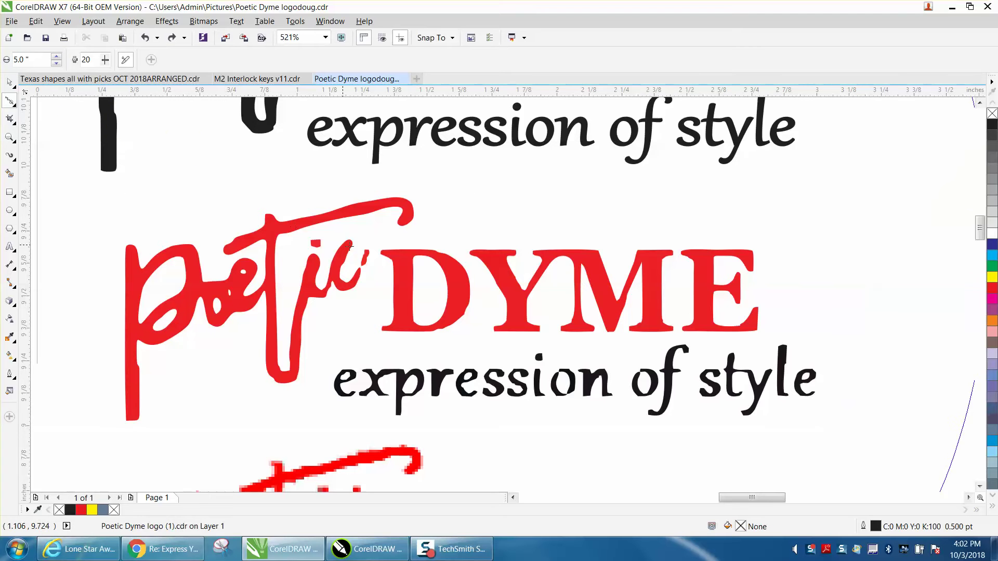
key("Escape")
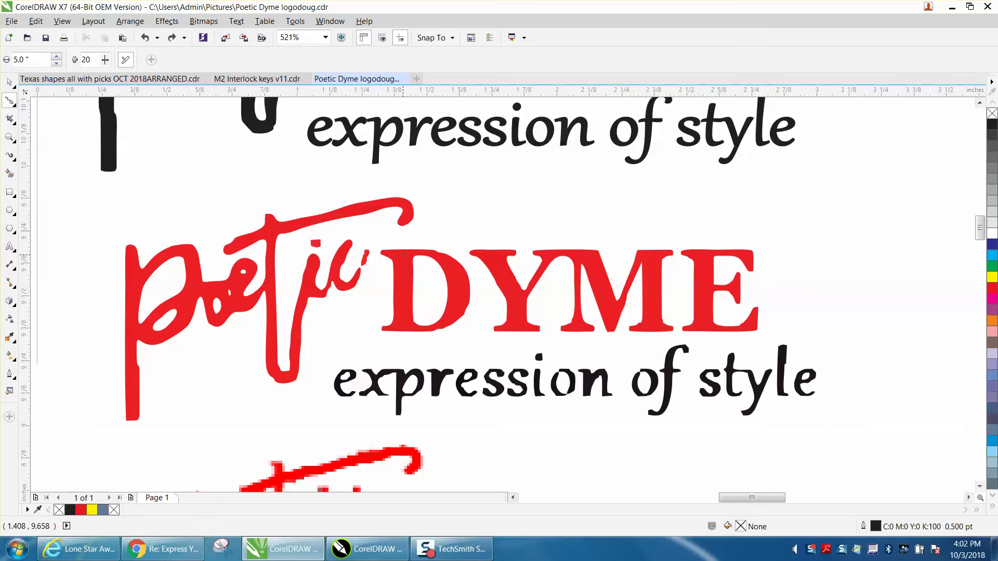
Try a stroke on the red logo, undo it, and clear the nib size to enter 0.25 inches.
left_click(437, 254)
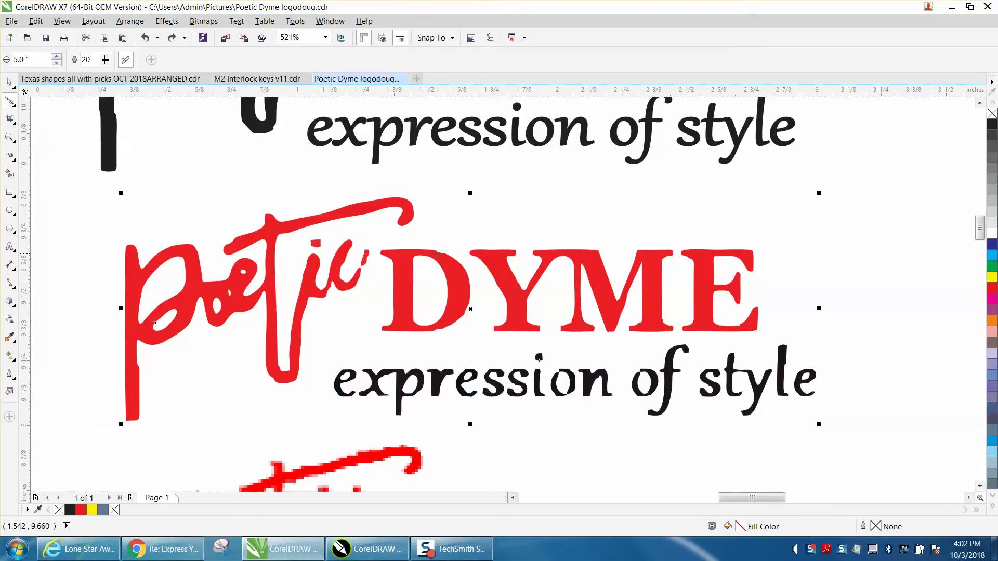
left_click_drag(438, 253, 454, 256)
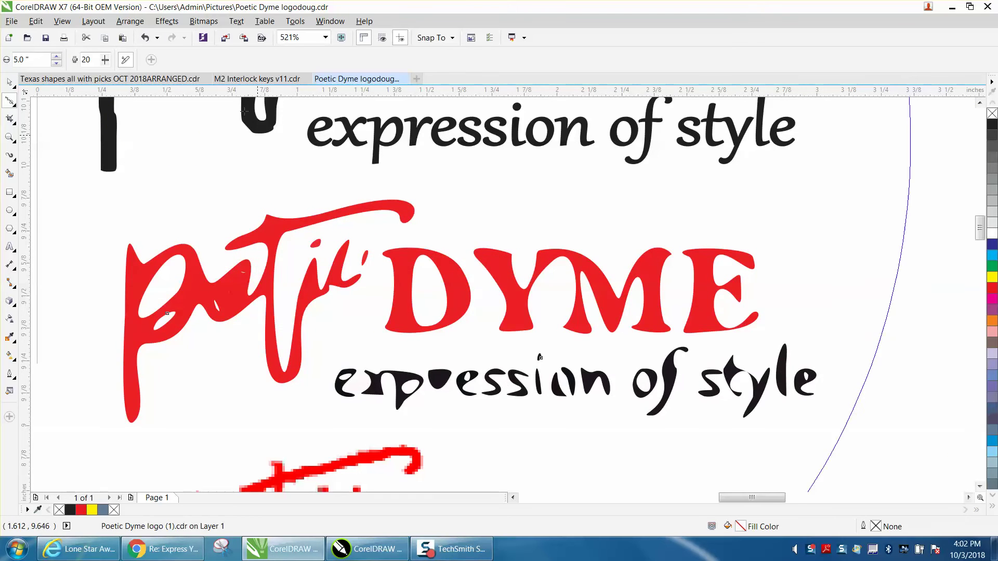
left_click(144, 40)
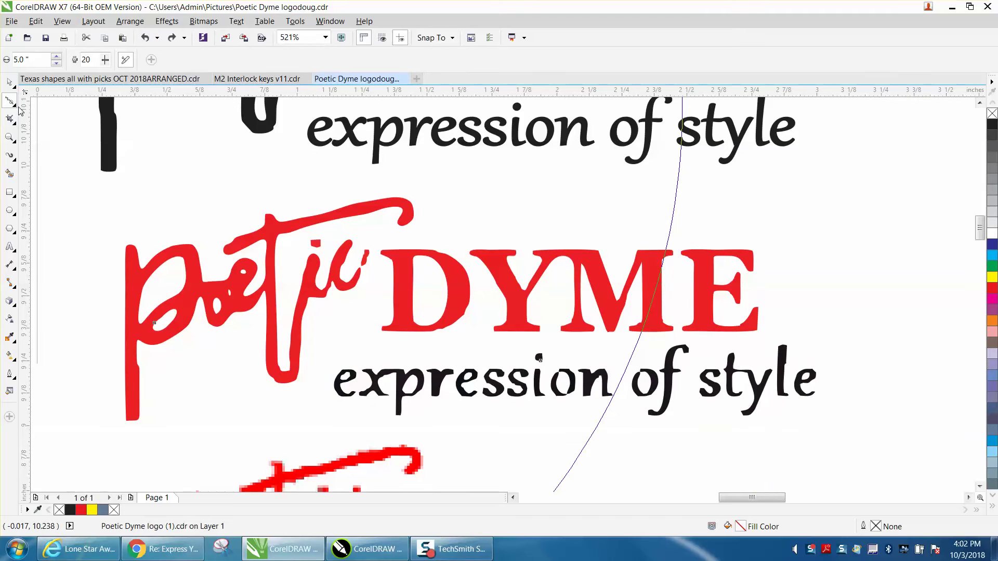
left_click(39, 60)
key("BackSpace")
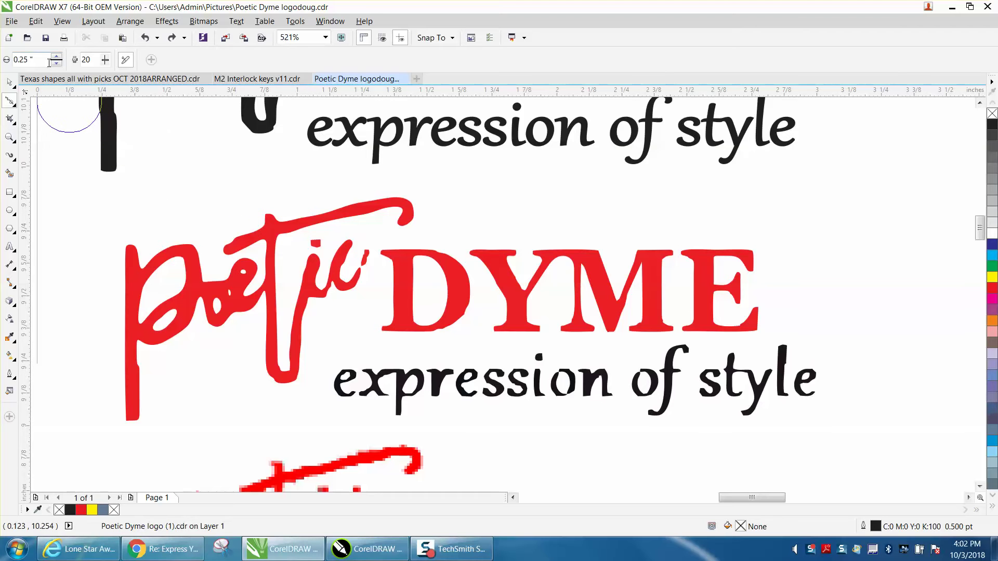
Lower the Smooth nib to 0.19 inches and zoom in on the DYME letters.
left_click(56, 63)
left_click(55, 64)
left_click(55, 63)
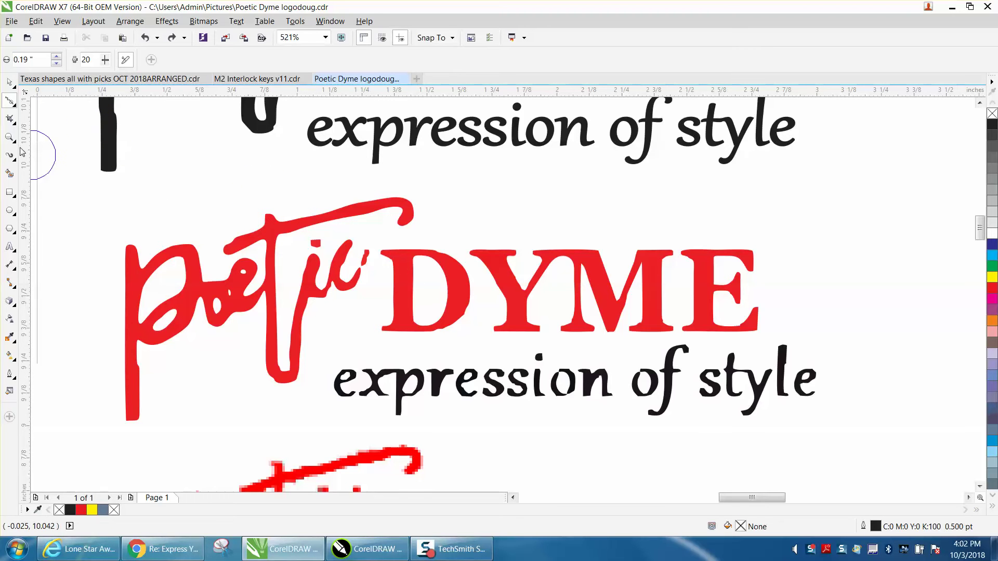
left_click(9, 137)
left_click_drag(369, 233, 540, 384)
Smooth the jagged edges of the red D's bowl and the Y's fork.
left_click(10, 101)
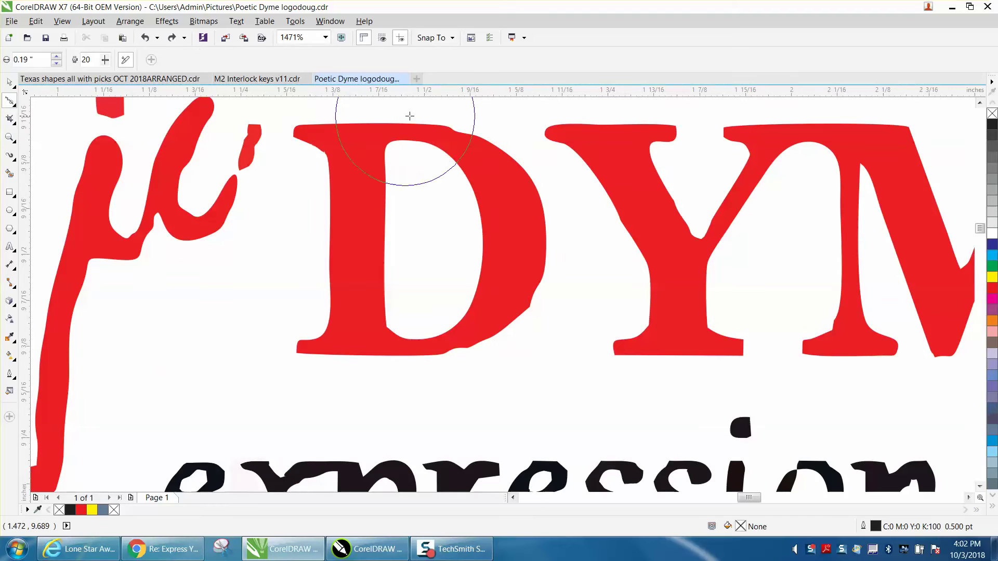
left_click(470, 138)
mouse_move(468, 136)
left_mouse_down()
mouse_move(490, 147)
mouse_move(519, 187)
mouse_move(520, 234)
mouse_move(509, 314)
mouse_move(446, 352)
left_mouse_up()
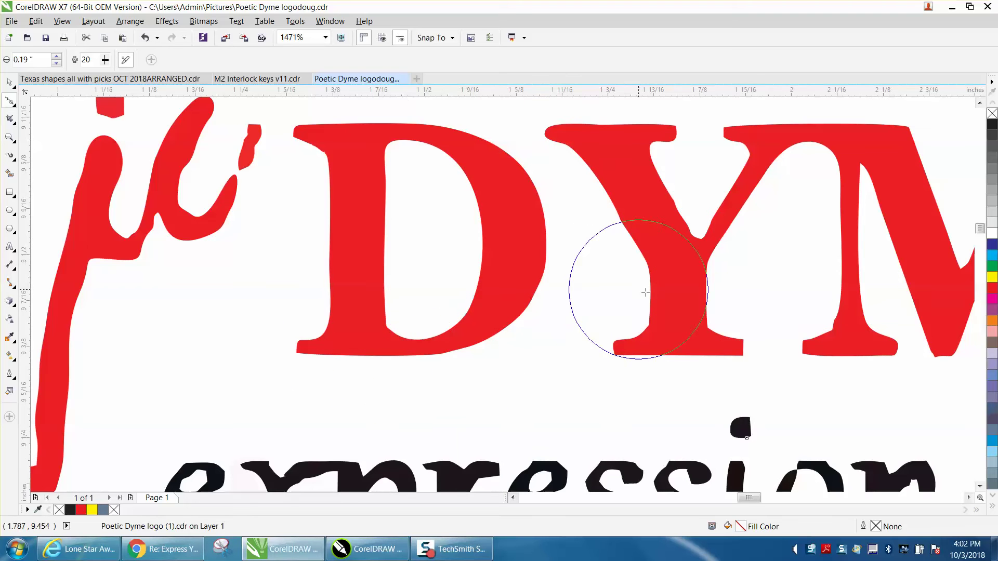
mouse_move(676, 200)
left_mouse_down()
mouse_move(661, 203)
mouse_move(665, 190)
mouse_move(648, 209)
mouse_move(631, 204)
left_mouse_up()
scroll(623, 204, "down", 2)
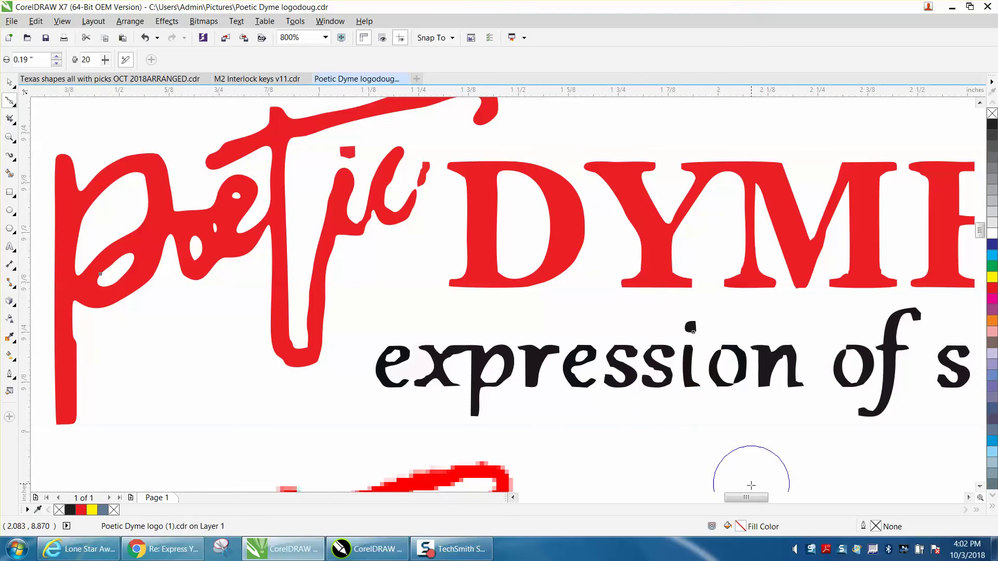
left_click_drag(755, 500, 767, 501)
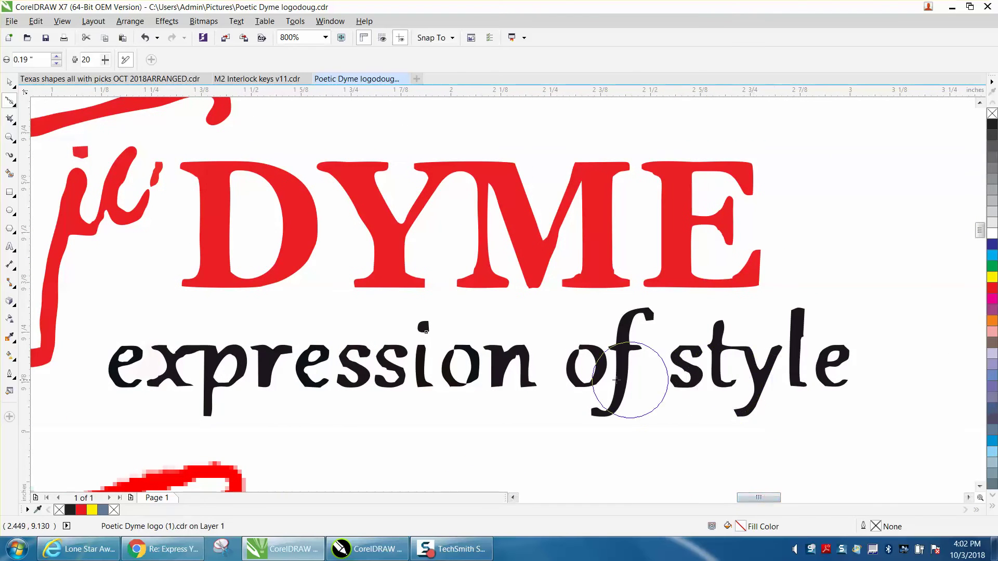
scroll(421, 341, "down", 2)
scroll(421, 340, "down", 1)
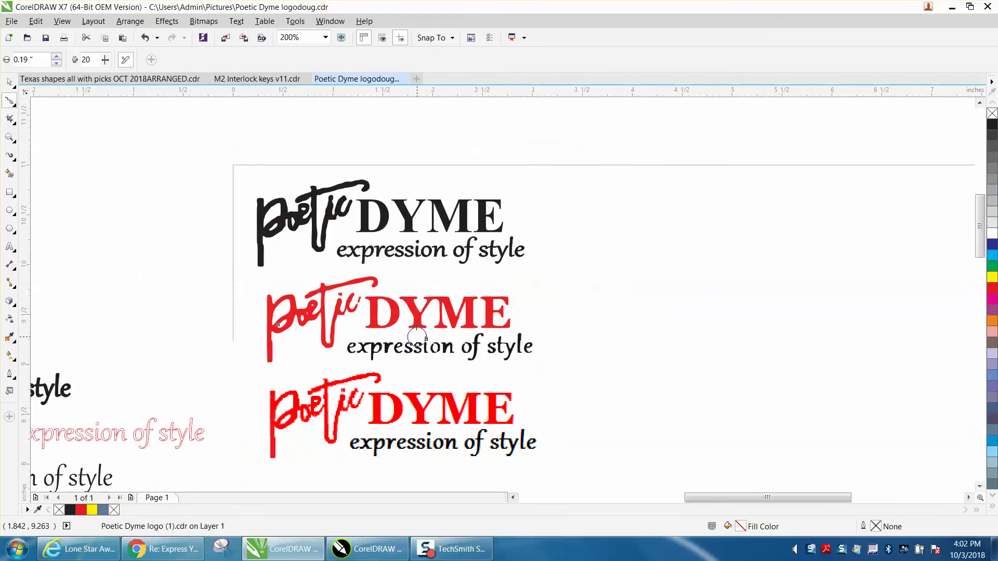
left_click(10, 137)
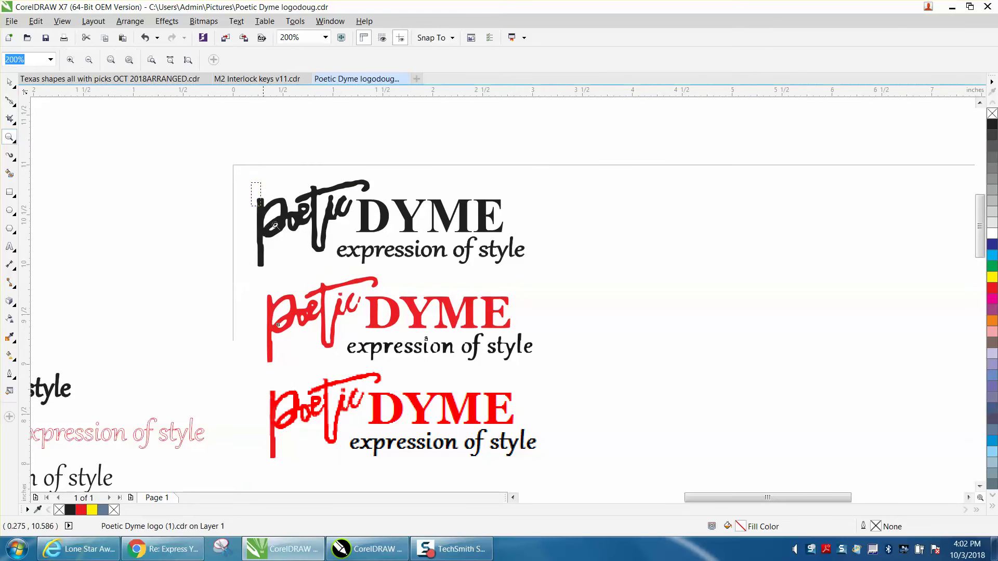
left_click_drag(275, 225, 568, 379)
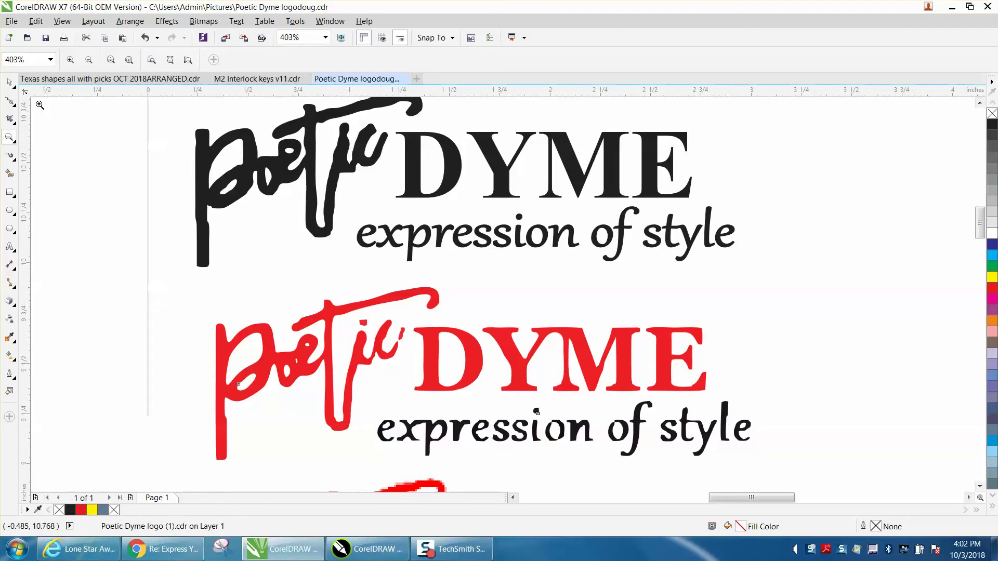
left_click(10, 82)
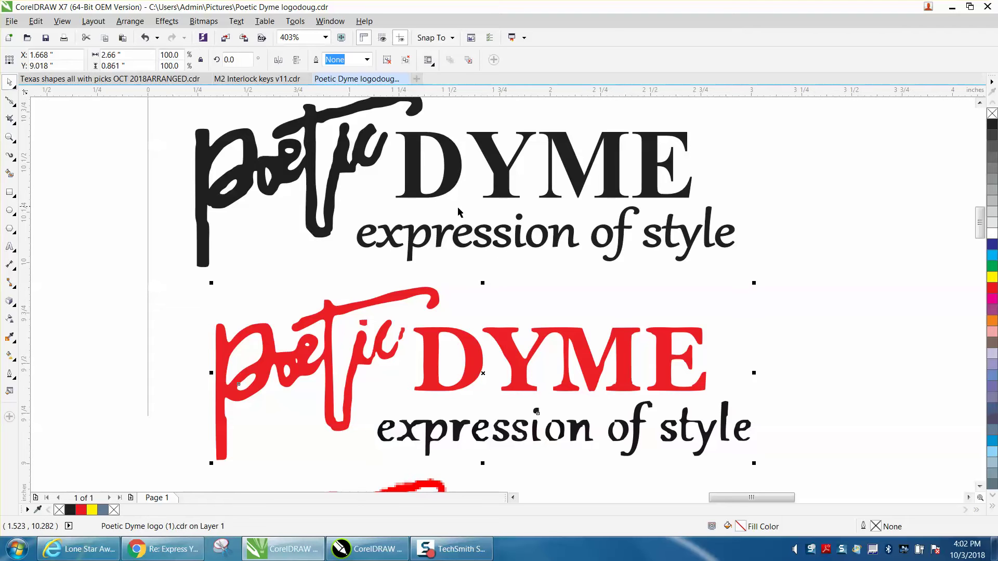
left_click(508, 243)
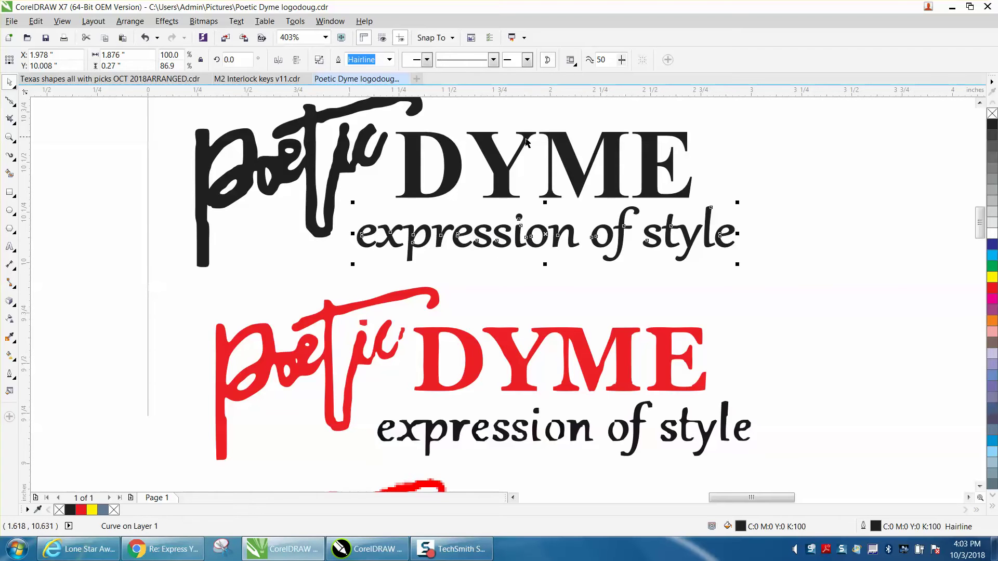
left_click(136, 119)
scroll(403, 192, "down", 2)
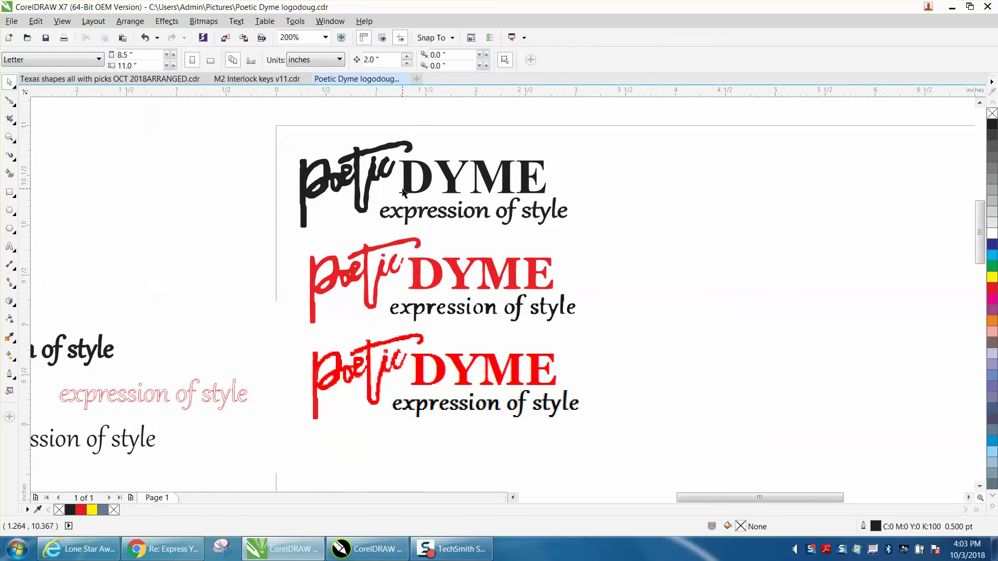
Move the pink outlined 'expression of style' text under the black logo's tagline.
left_click(243, 402)
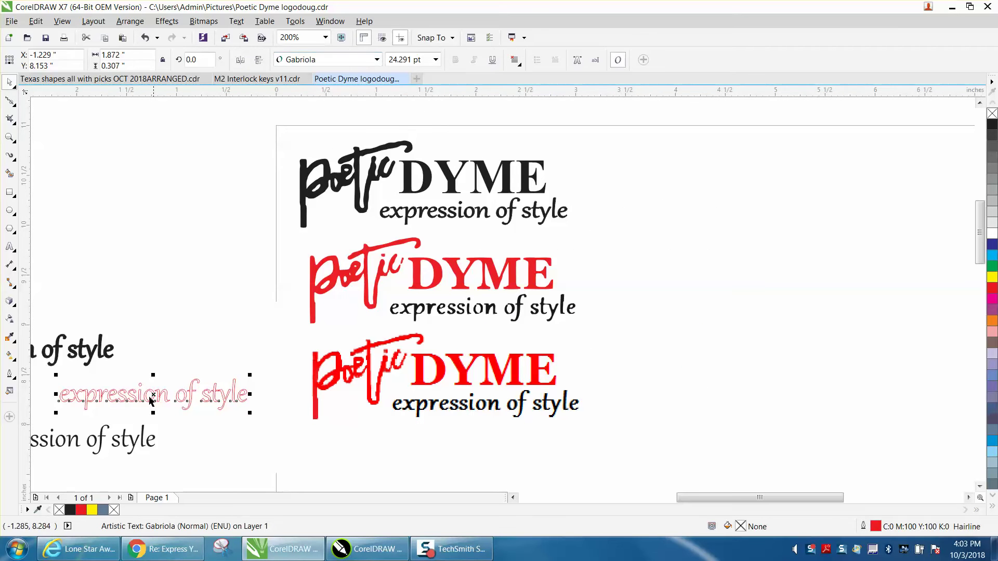
left_click_drag(152, 396, 470, 233)
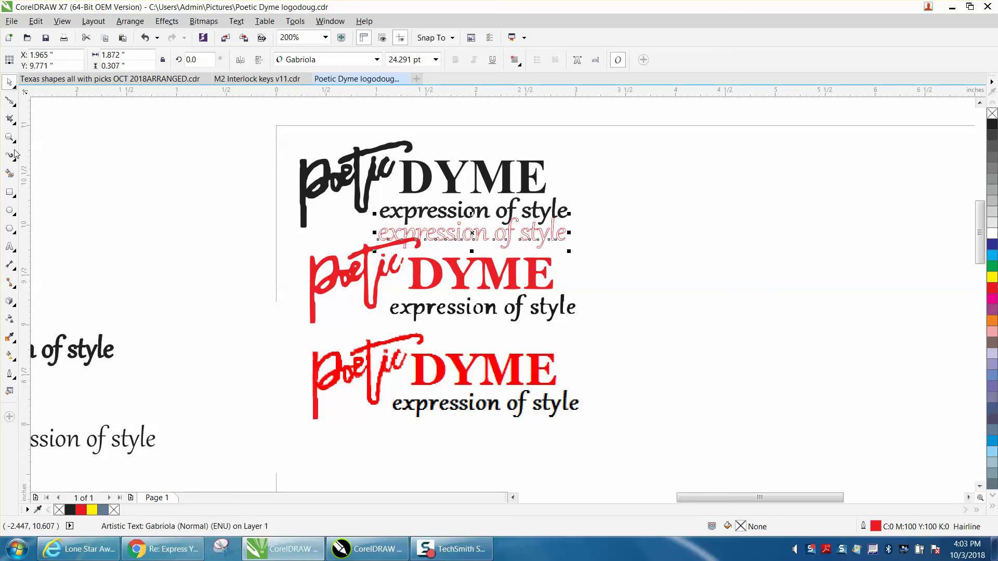
key("z")
left_click_drag(371, 208, 610, 258)
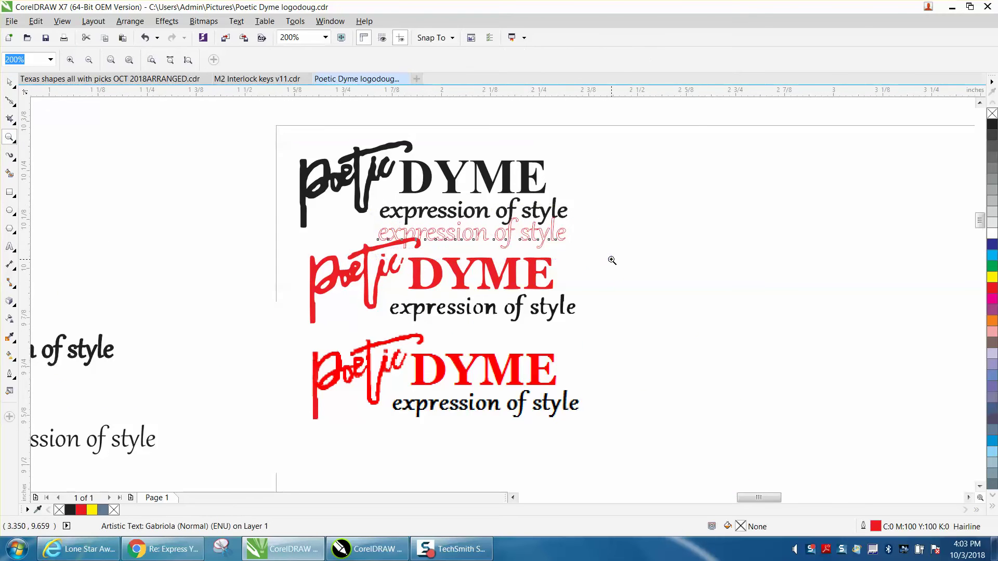
Make the text solid black with no outline and shift it to a new spot.
left_click(9, 82)
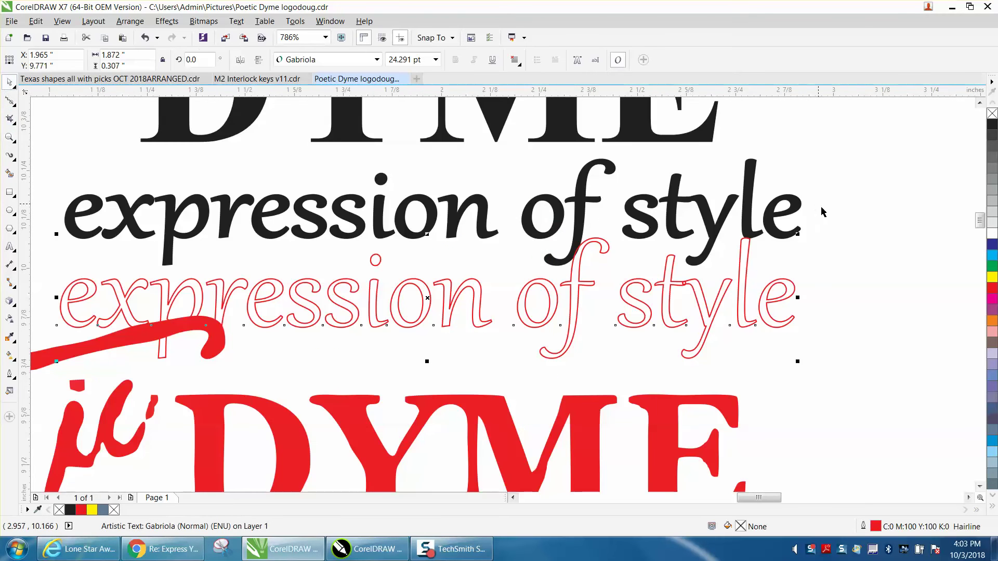
left_click(992, 124)
right_click(991, 114)
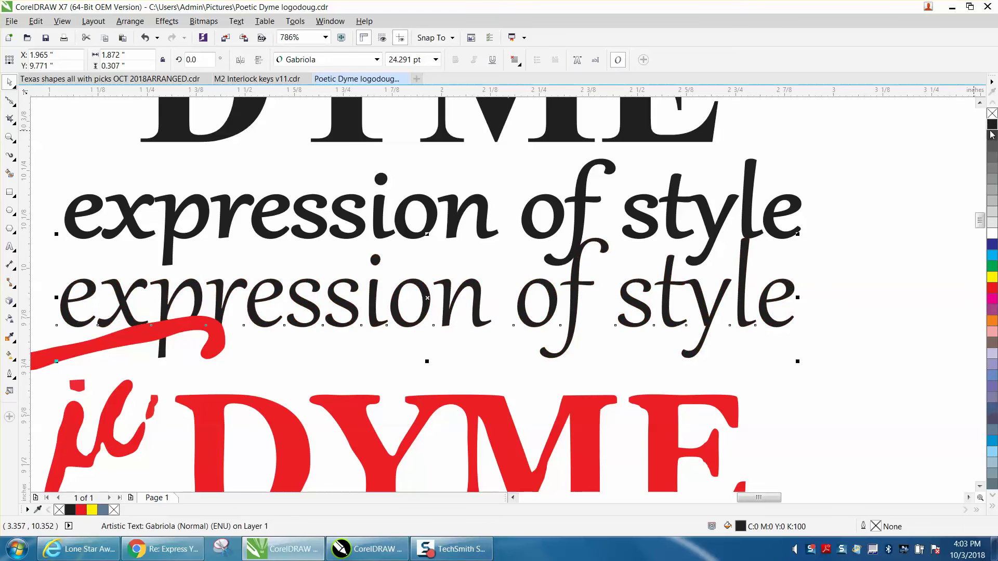
scroll(585, 307, "down", 2)
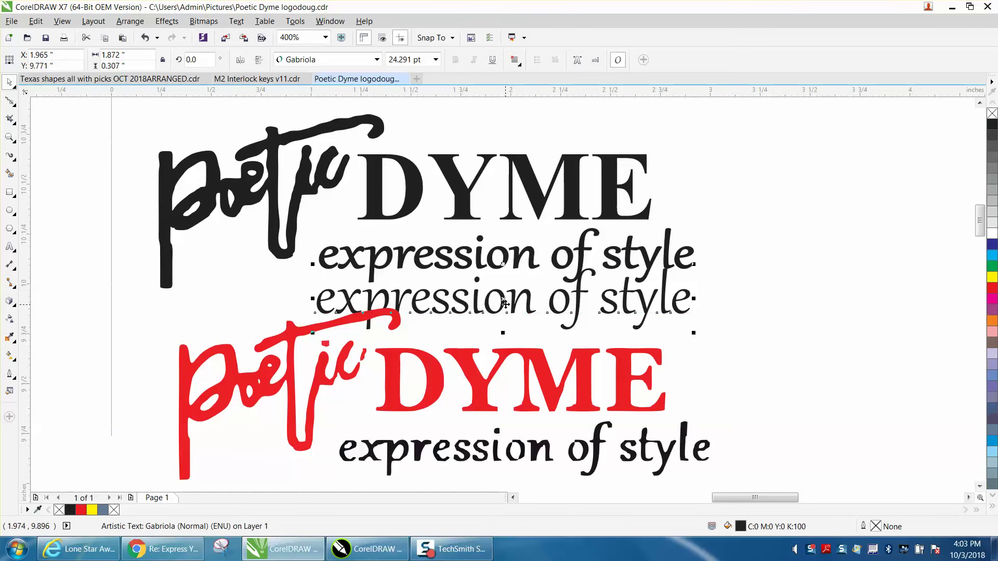
left_click_drag(505, 302, 693, 308)
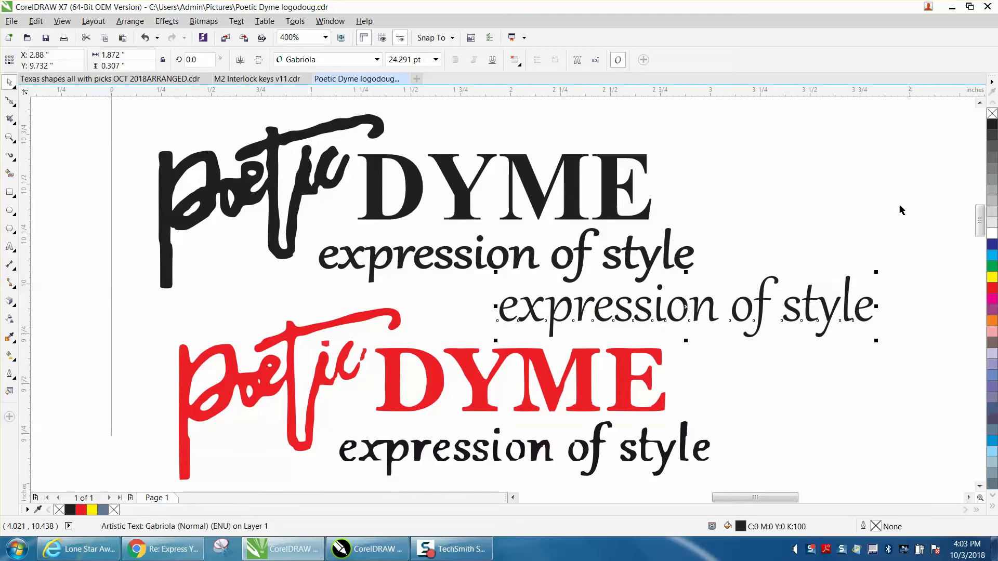
left_click(547, 206)
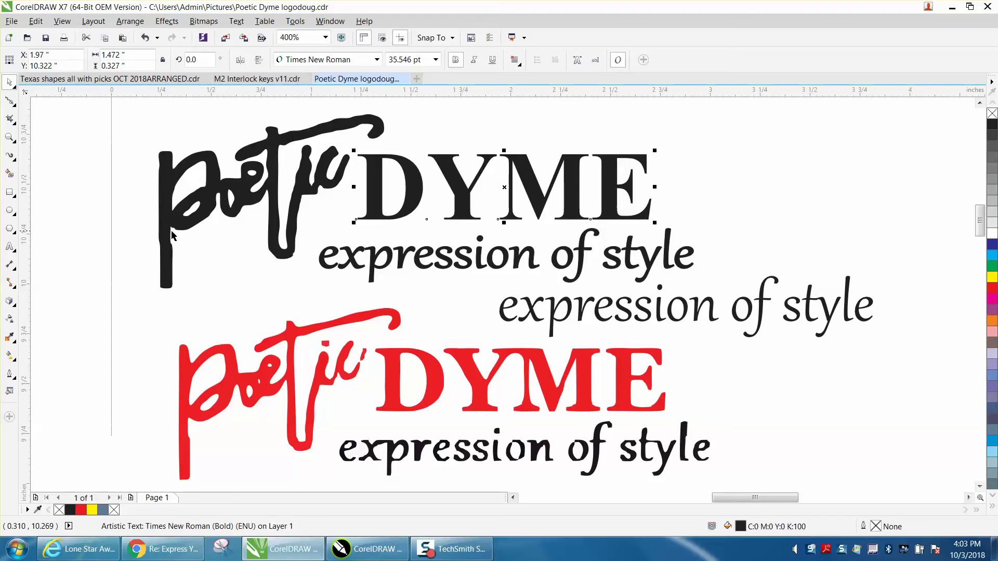
left_click(9, 138)
Smooth the top of the black P stem and delete its stray kink nodes.
left_click_drag(127, 231, 218, 306)
left_click(9, 101)
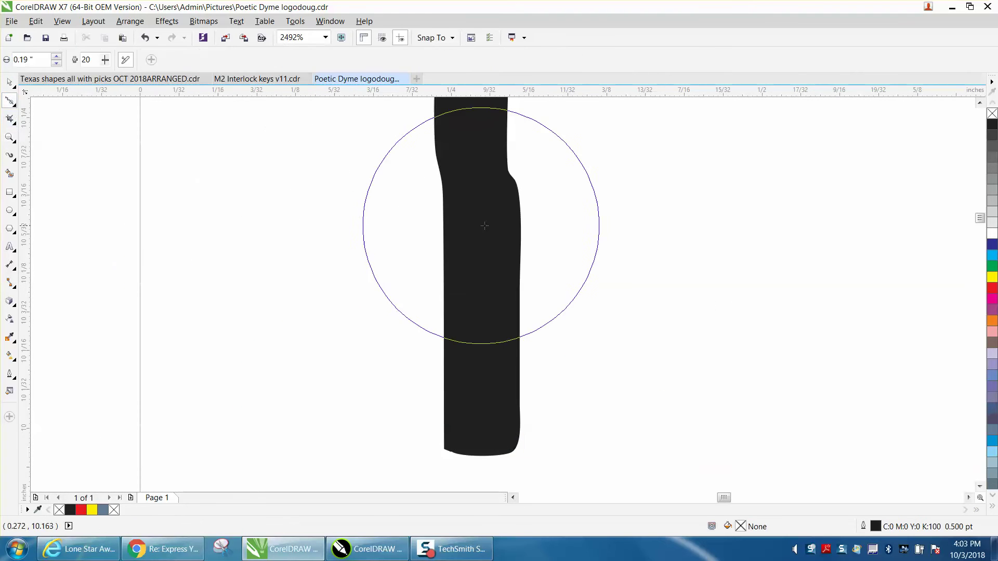
mouse_move(515, 208)
left_mouse_down()
mouse_move(517, 178)
mouse_move(524, 273)
left_mouse_up()
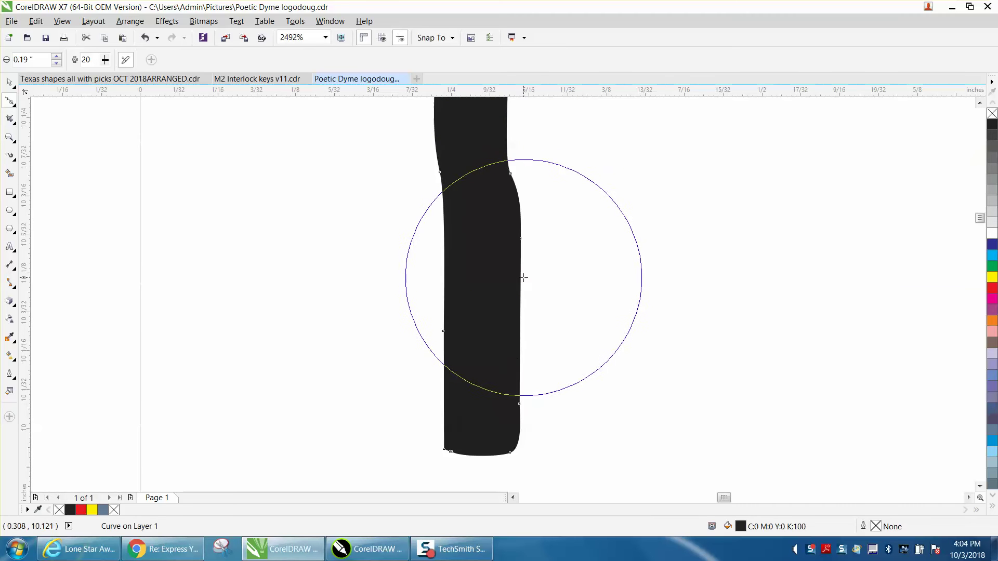
left_click(14, 106)
left_click(40, 99)
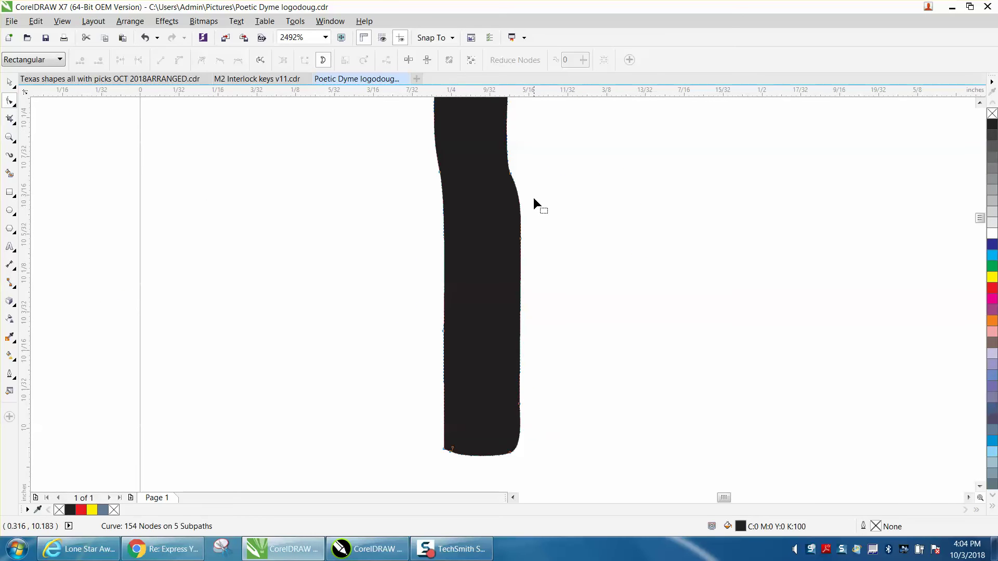
left_click_drag(521, 163, 495, 191)
key("Delete")
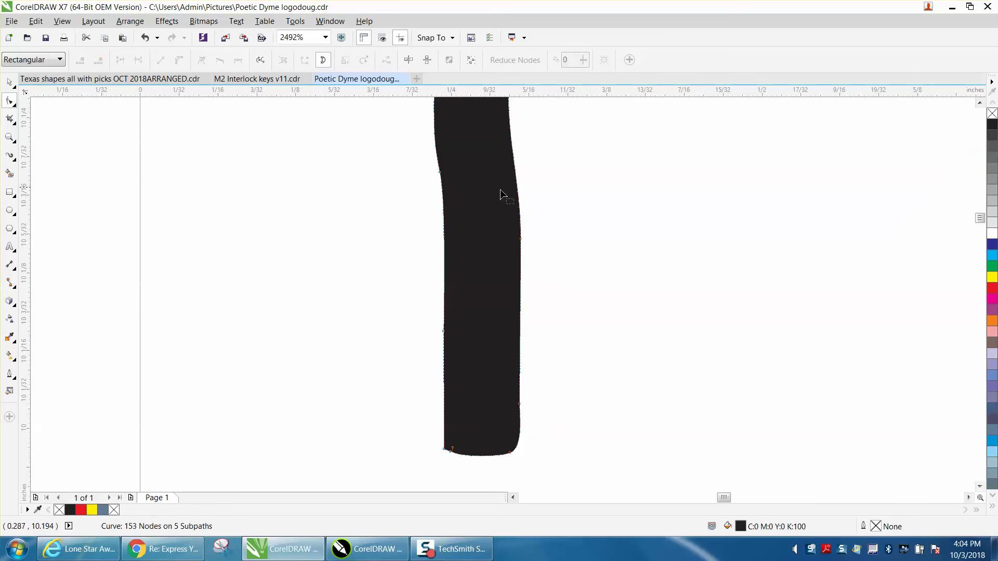
scroll(530, 215, "down", 3)
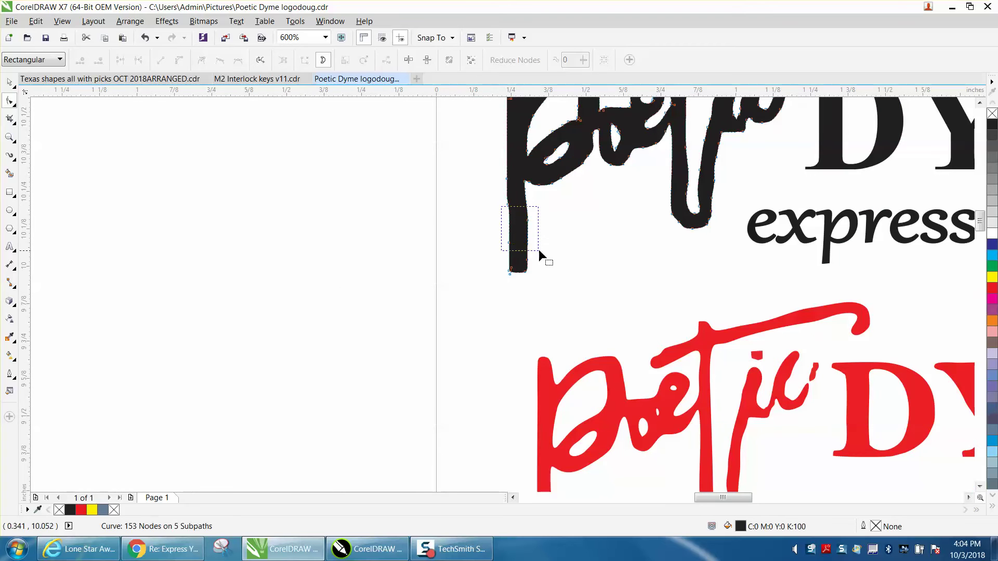
key("Delete")
scroll(545, 250, "down", 2)
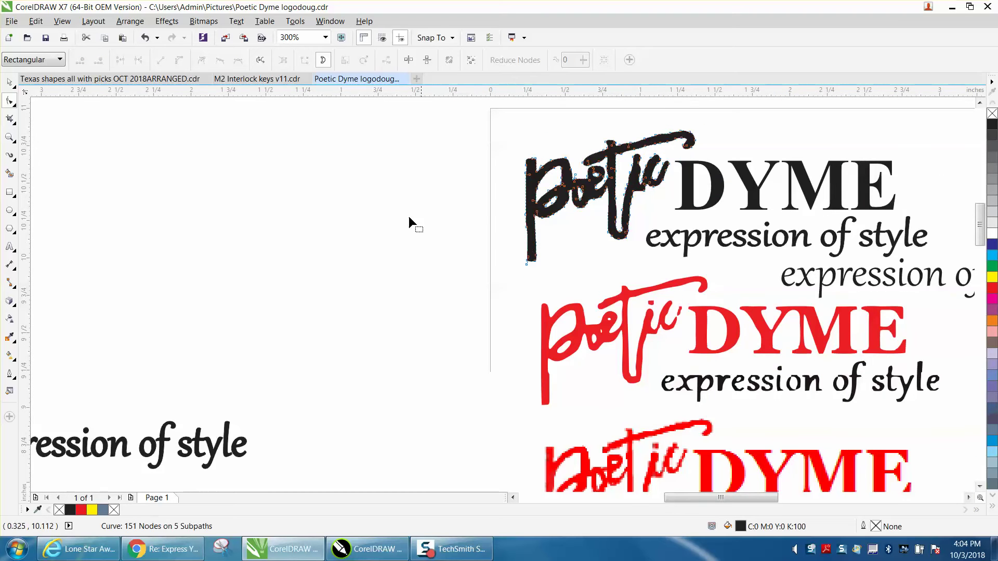
Delete stray nodes on the U-shaped stroke under 'ic', leaving 146 nodes.
left_click(16, 137)
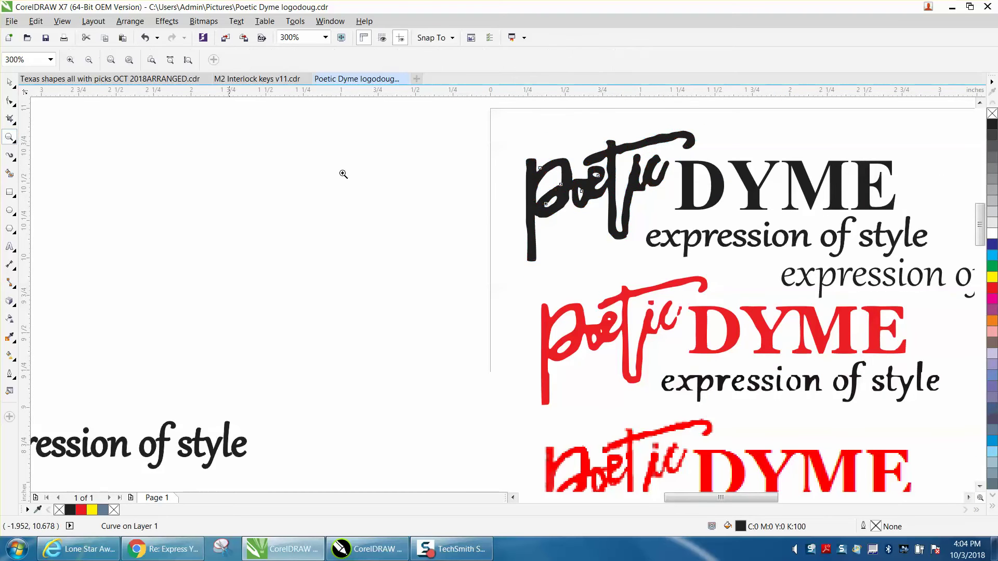
left_click_drag(607, 204, 655, 255)
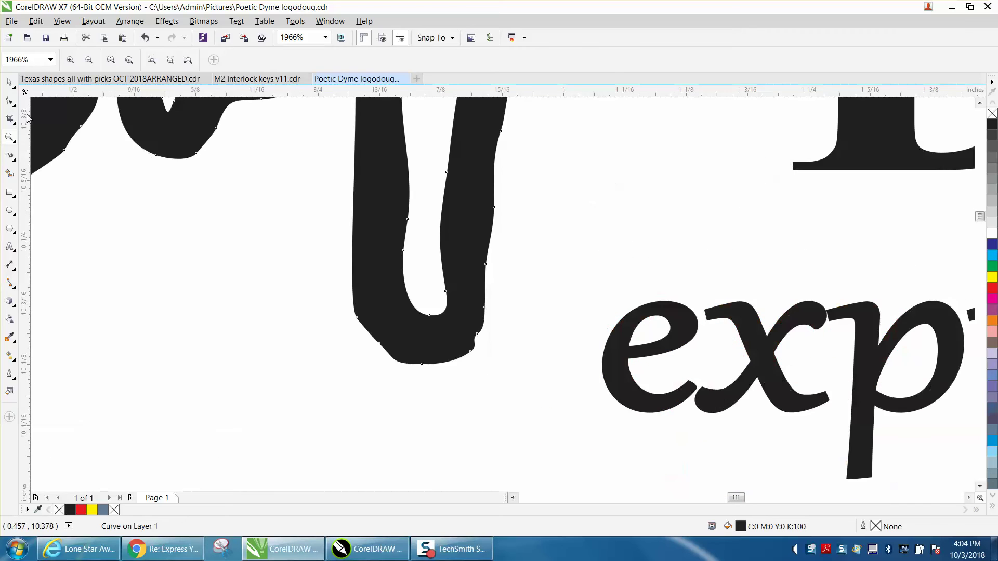
left_click(9, 100)
left_click_drag(396, 204, 411, 255)
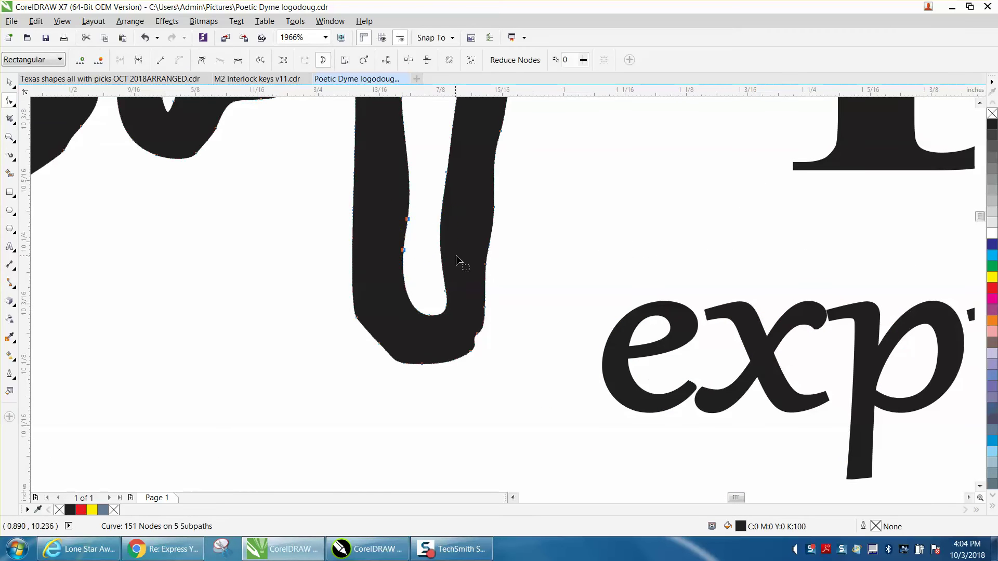
key("Delete")
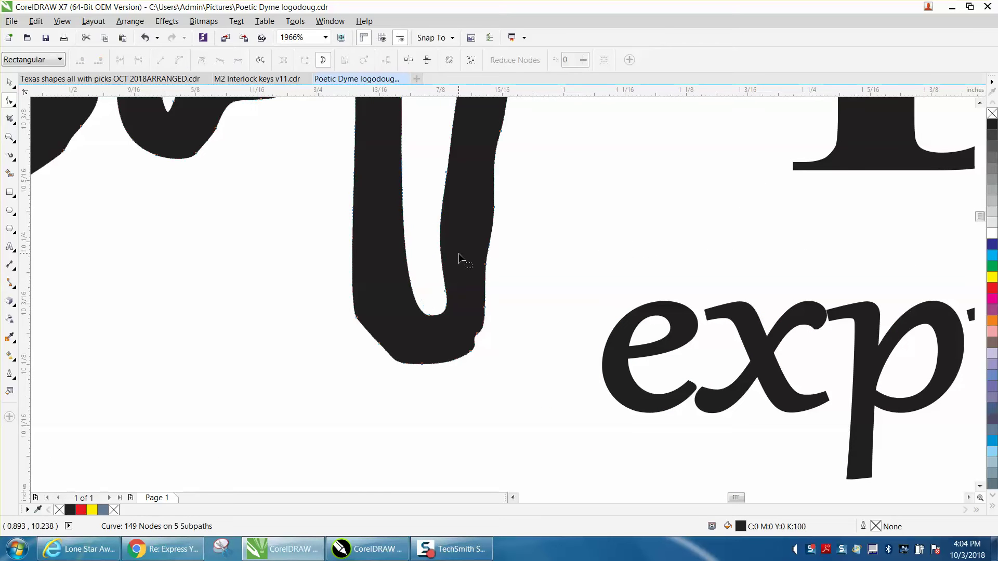
left_click(479, 330)
key("Delete")
left_click_drag(466, 311, 466, 313)
key("Delete")
scroll(468, 312, "down", 2)
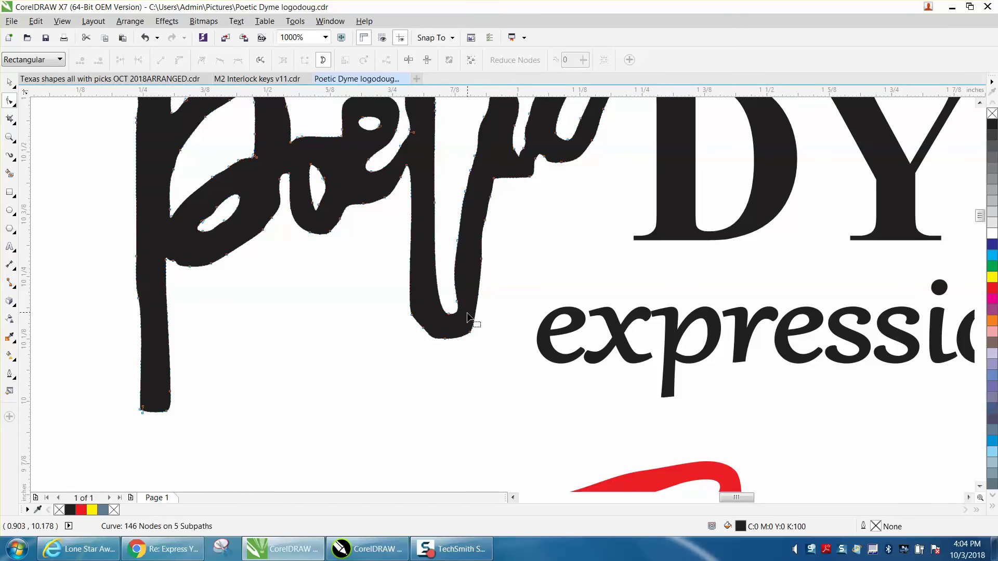
Brush the Smooth tool over the U's right stroke and around the o in Poetic.
left_click(15, 106)
left_click(39, 113)
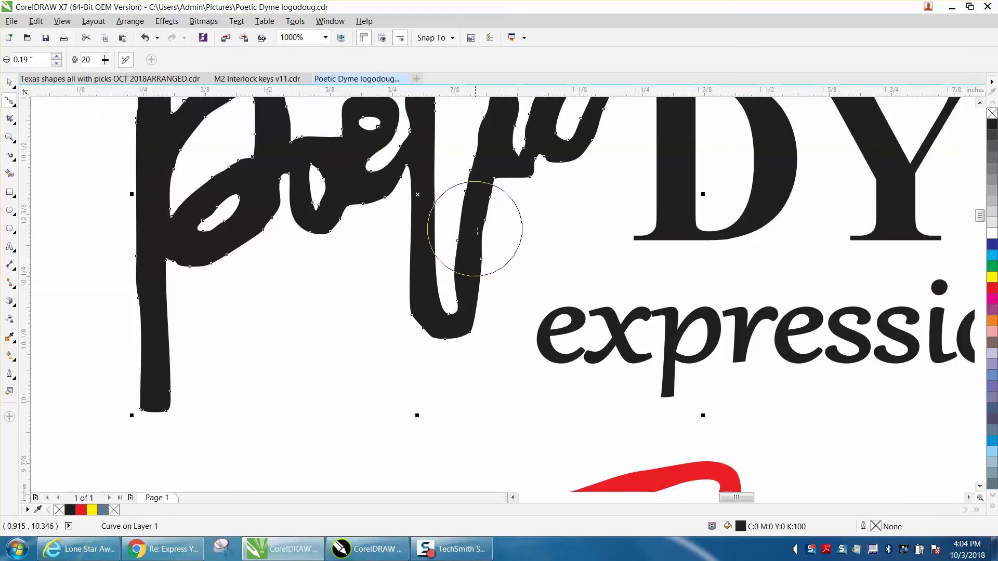
mouse_move(477, 230)
left_mouse_down()
mouse_move(479, 210)
mouse_move(470, 240)
mouse_move(488, 205)
mouse_move(428, 218)
mouse_move(430, 282)
mouse_move(442, 302)
mouse_move(423, 303)
mouse_move(434, 332)
mouse_move(499, 328)
left_mouse_up()
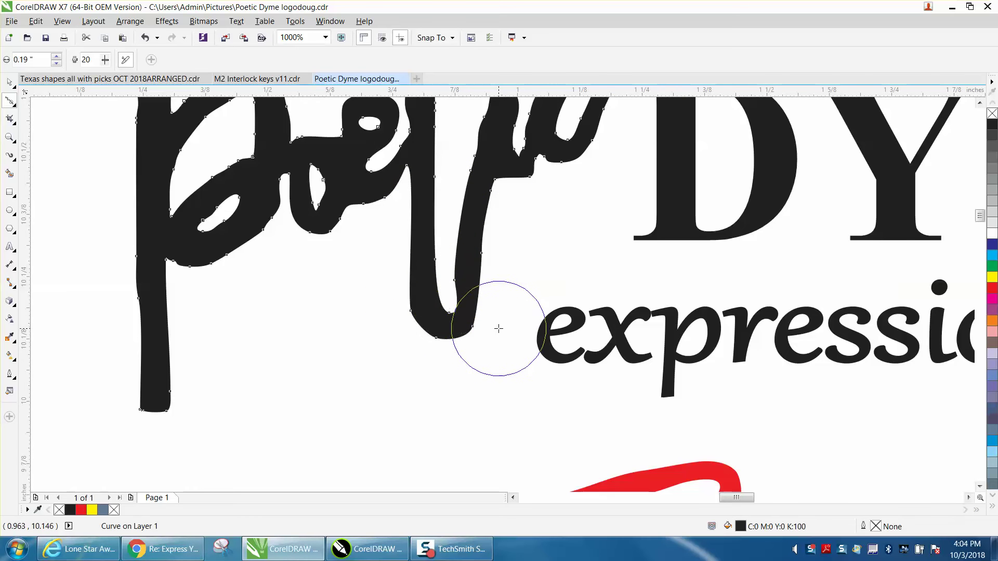
scroll(486, 255, "down", 2)
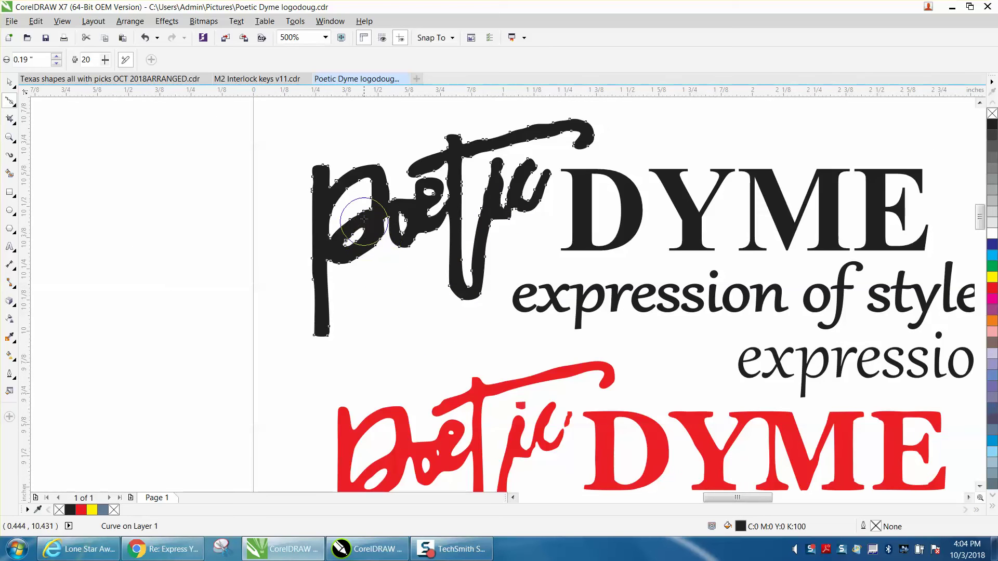
mouse_move(364, 220)
left_mouse_down()
mouse_move(343, 182)
mouse_move(358, 183)
mouse_move(363, 218)
mouse_move(358, 187)
mouse_move(342, 234)
mouse_move(293, 230)
left_mouse_up()
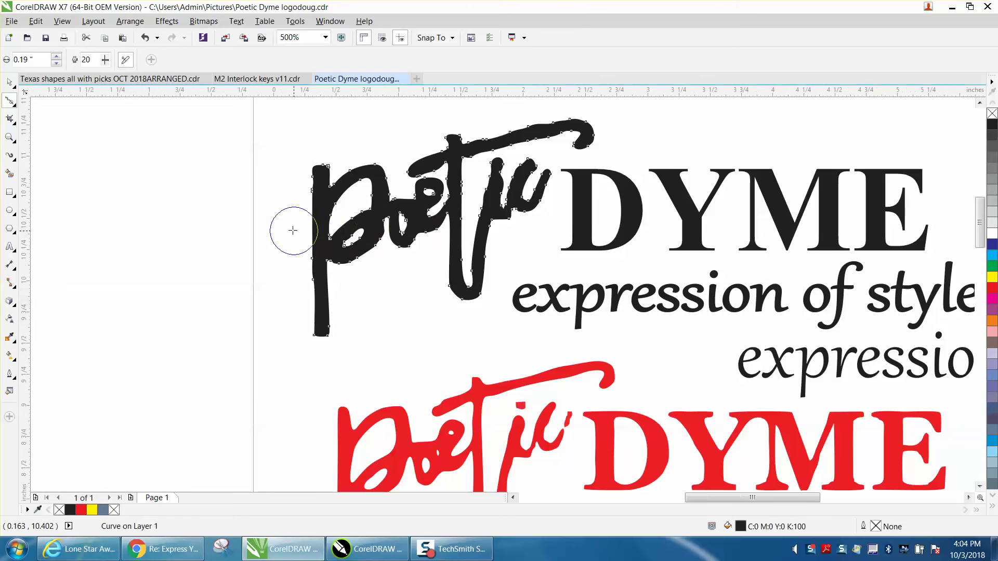
scroll(293, 230, "down", 2)
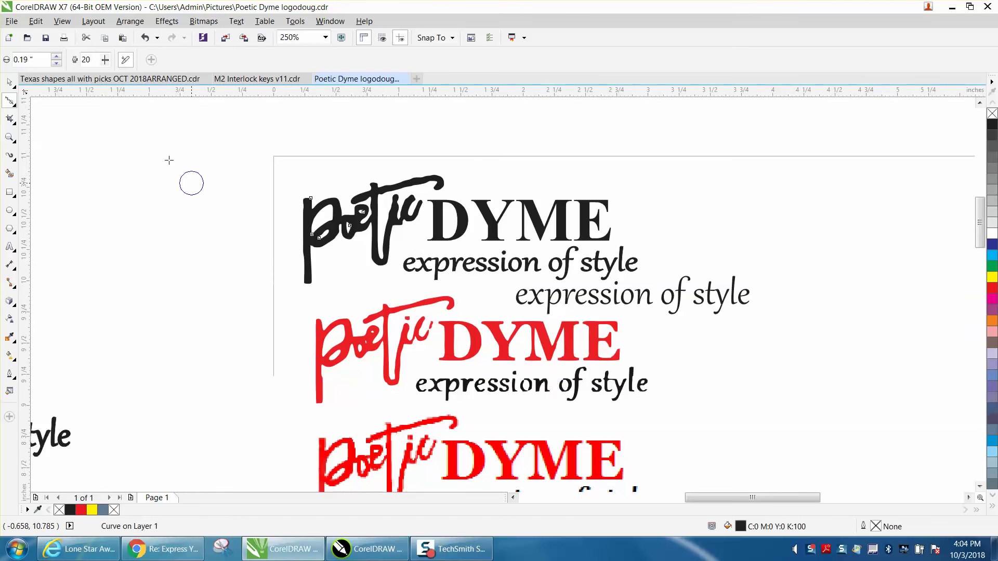
Zoom onto the second 'expression of style' line and set it to no fill with a red outline.
left_click(10, 138)
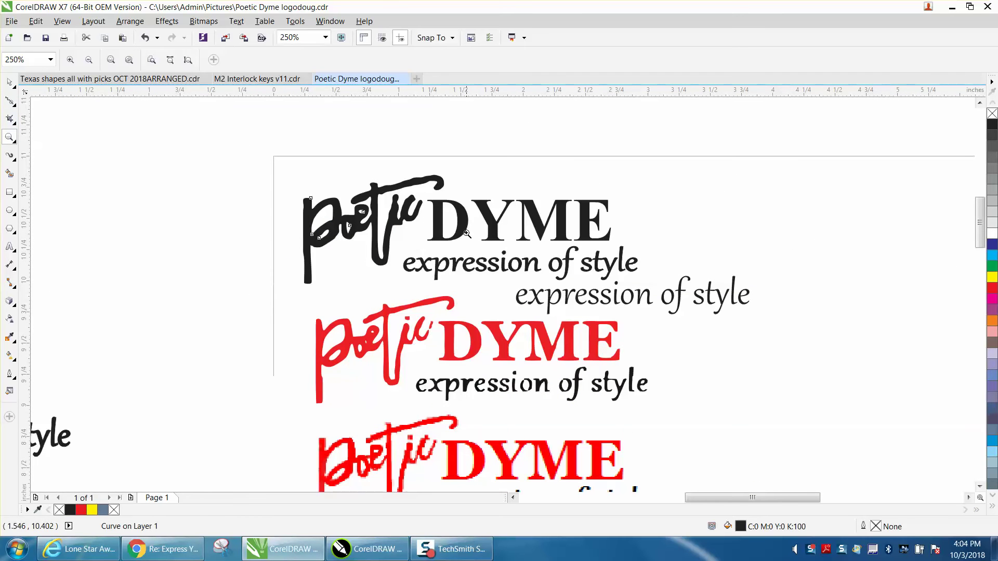
left_click_drag(481, 256, 827, 333)
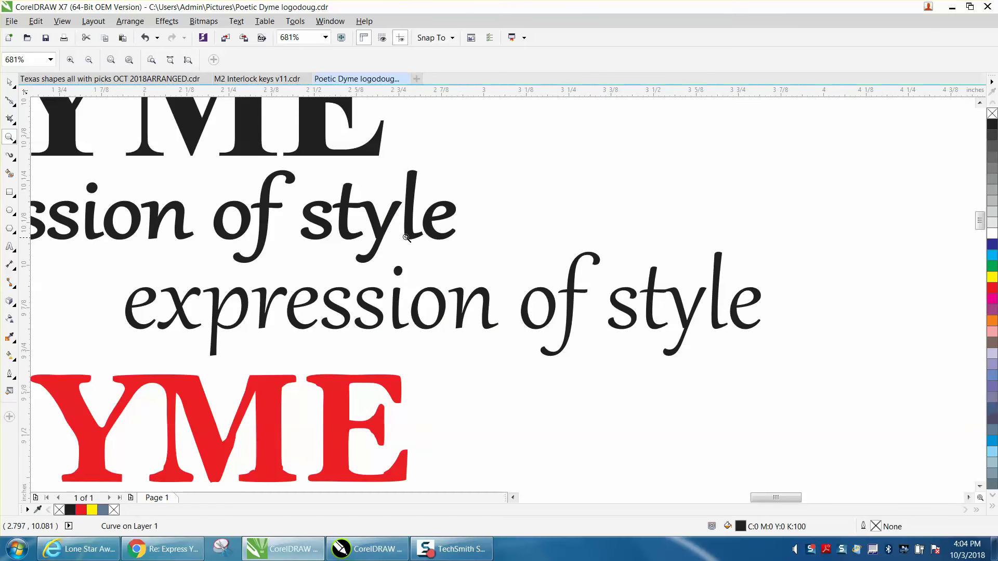
key("space")
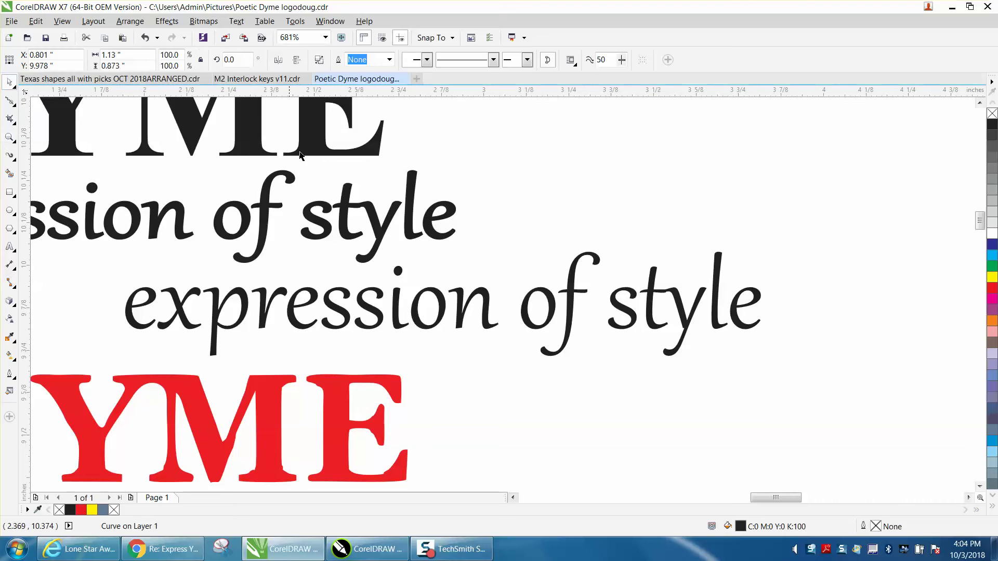
left_click(481, 317)
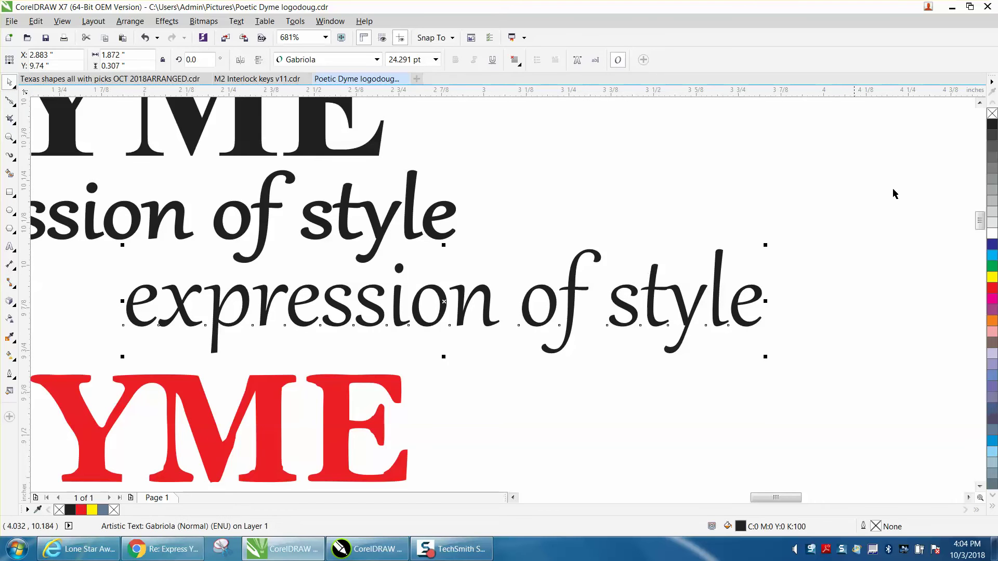
left_click(991, 114)
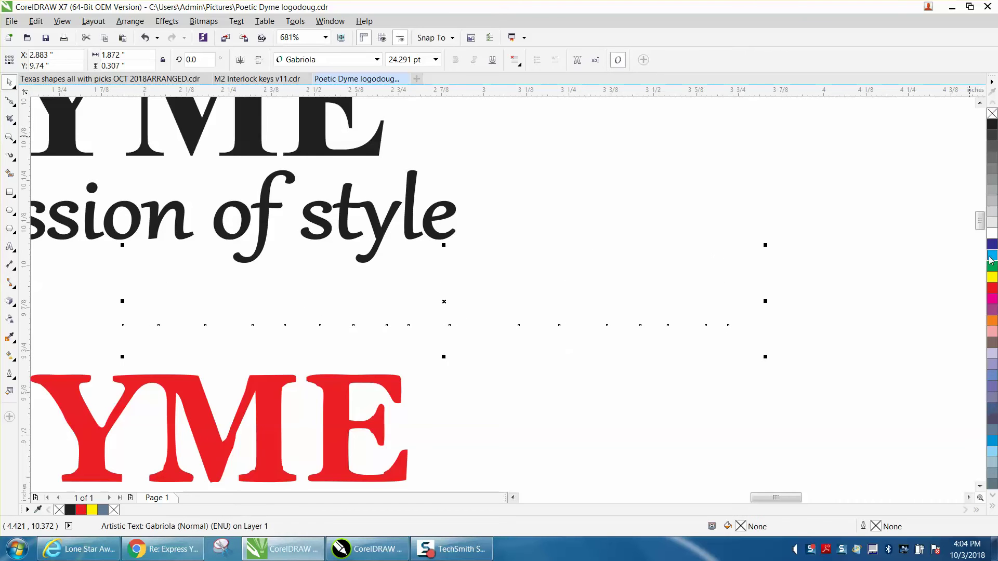
right_click(993, 288)
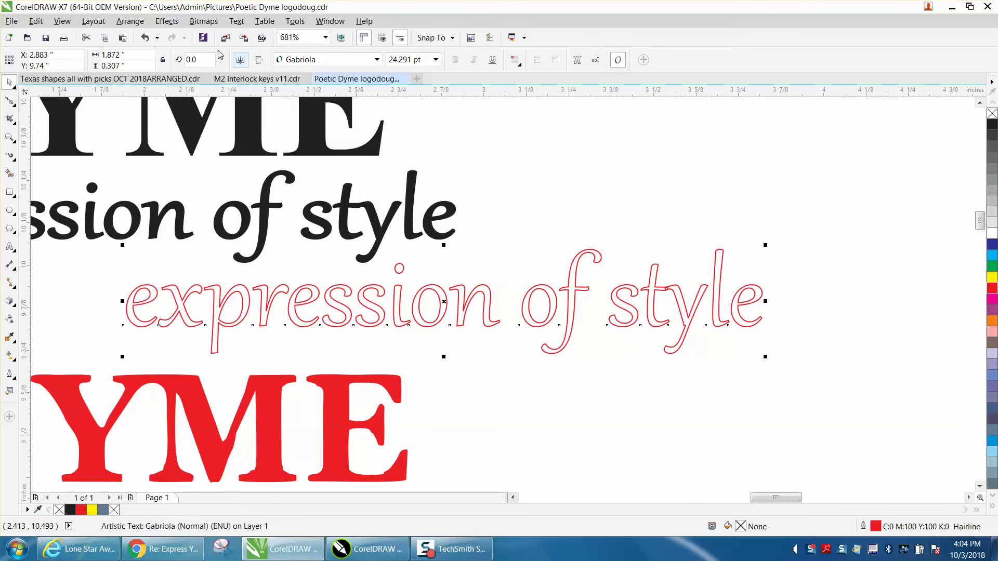
left_click(173, 21)
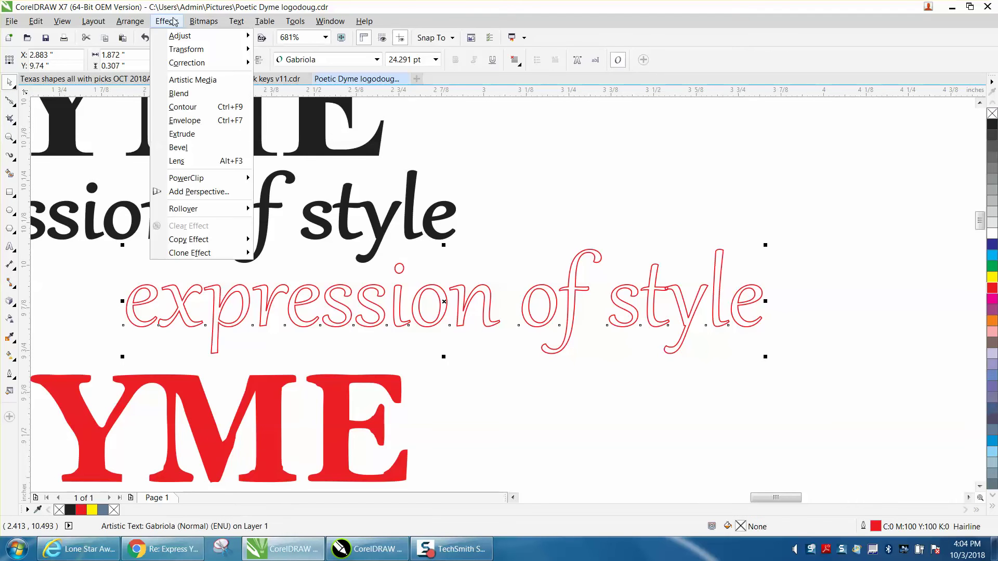
Apply a 0.002-inch contour to the outlined text and break the contour apart.
left_click(179, 107)
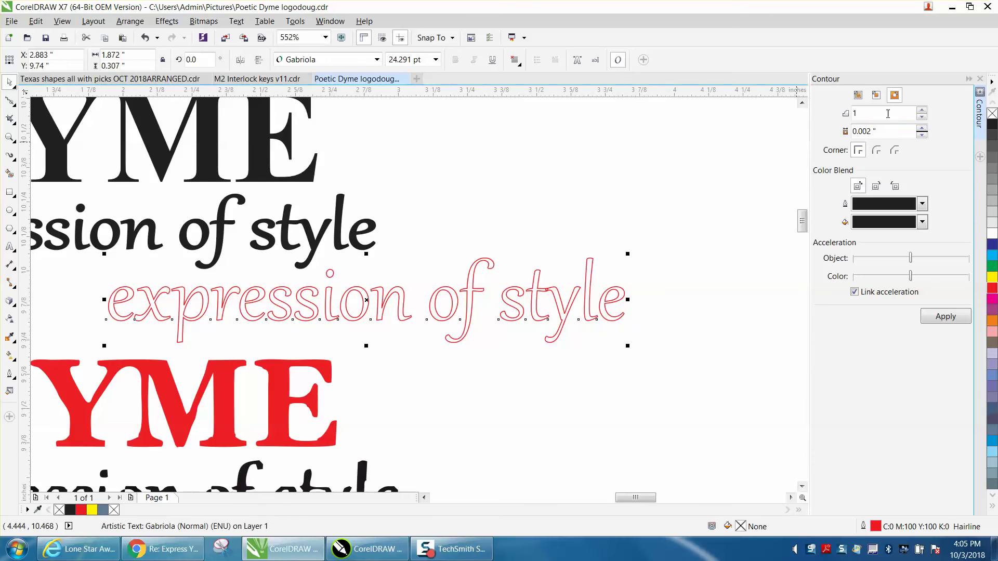
left_click(943, 316)
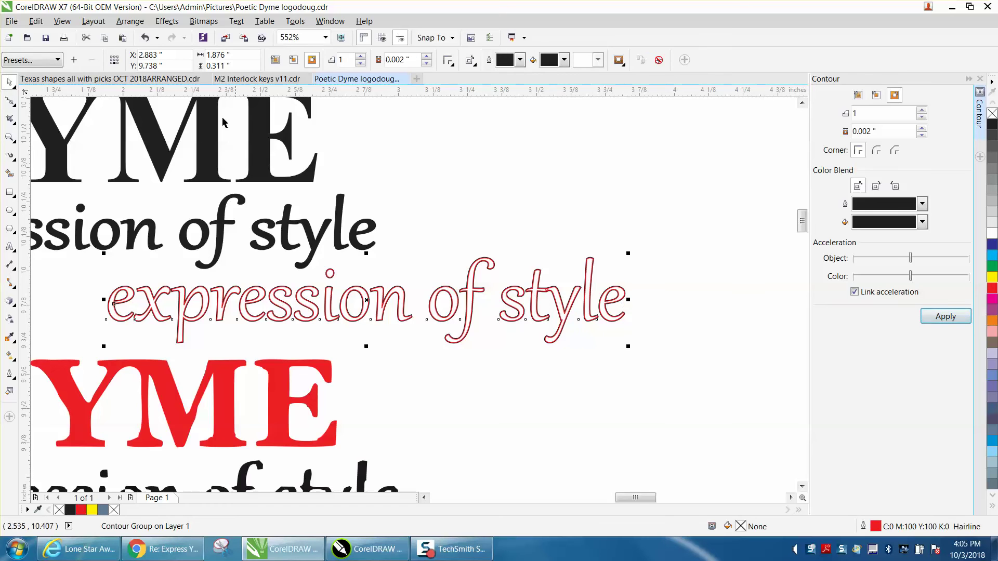
left_click(130, 22)
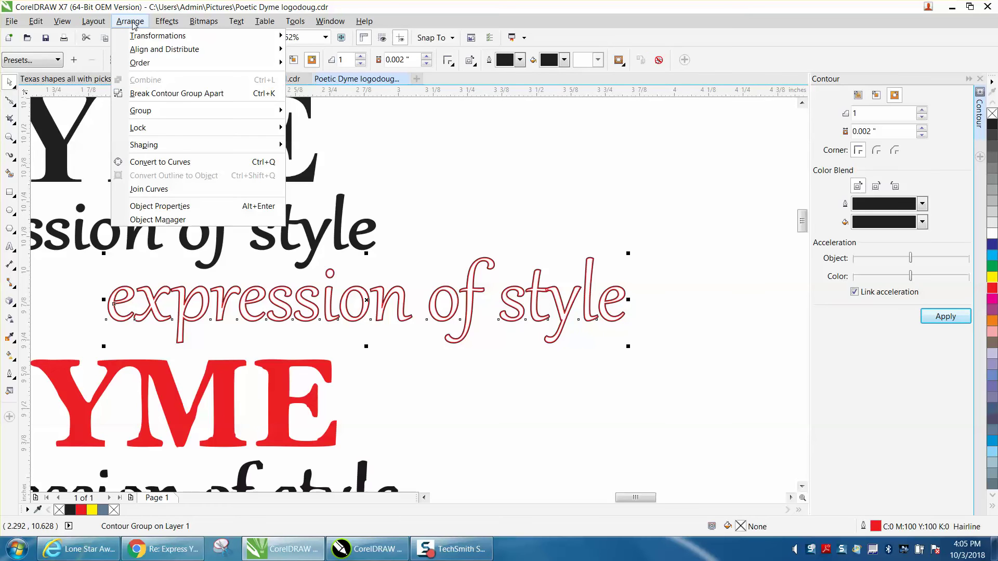
left_click(177, 93)
Reselect the 'expression of style' text and nudge it up above the logo layouts.
left_click(460, 210)
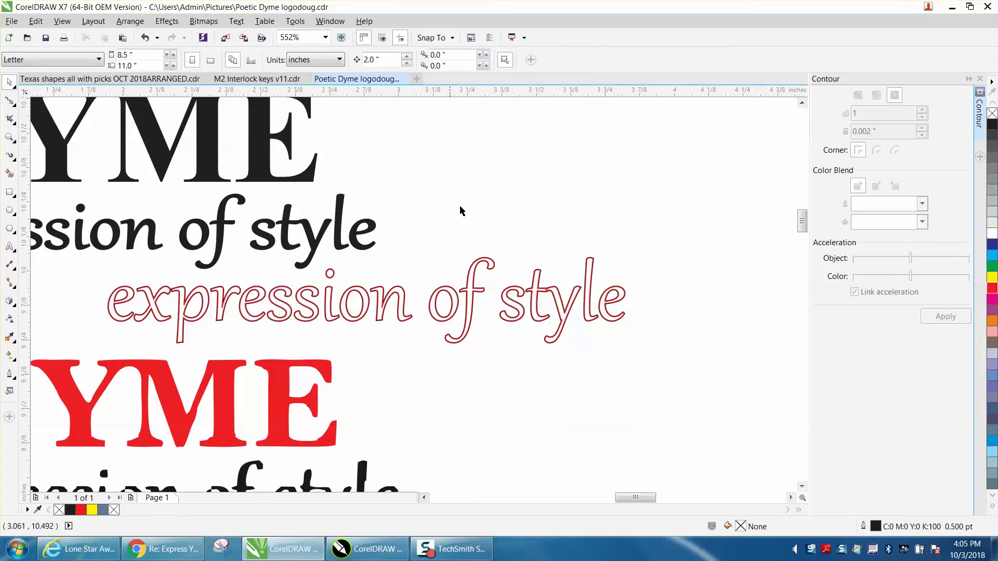
left_click(494, 264)
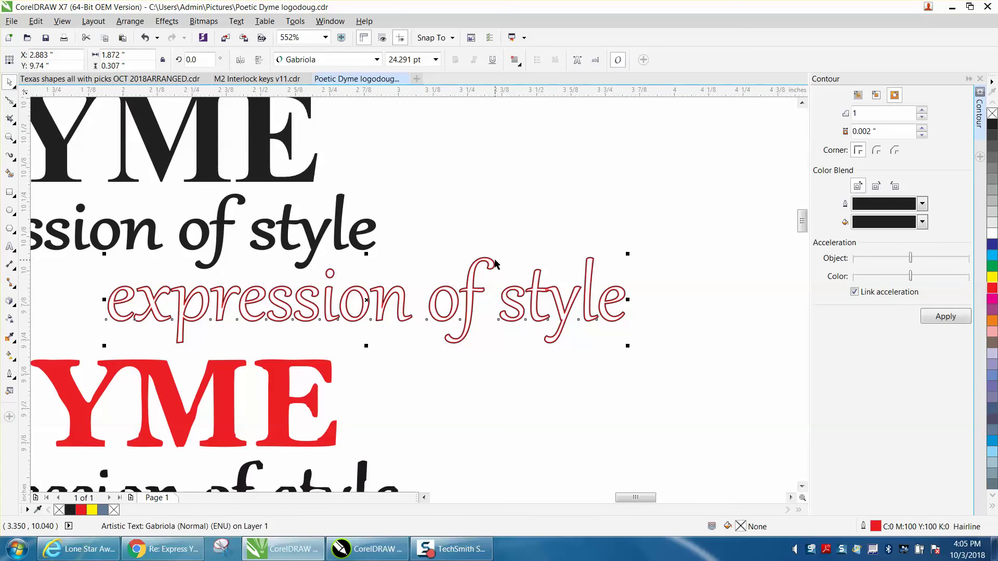
key("shift+Up")
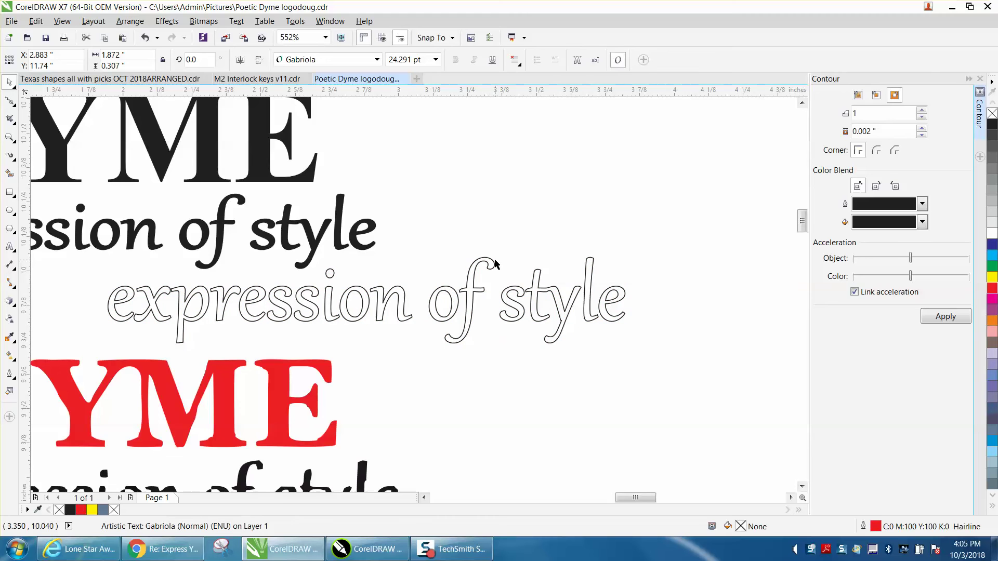
scroll(501, 256, "down", 4)
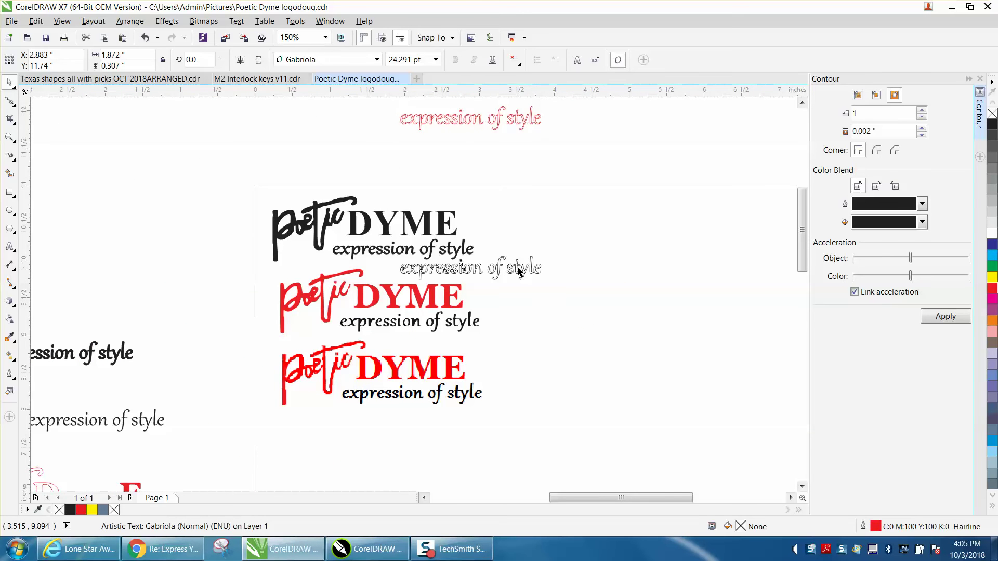
Make both the contour curve copy and the pink text solid black with no outline.
left_click(518, 266)
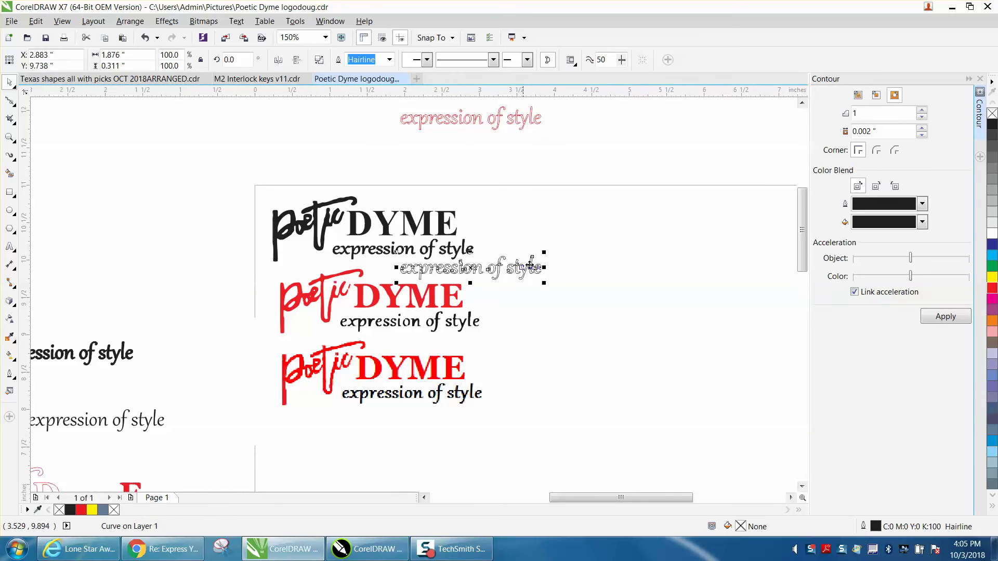
left_click(992, 128)
right_click(991, 114)
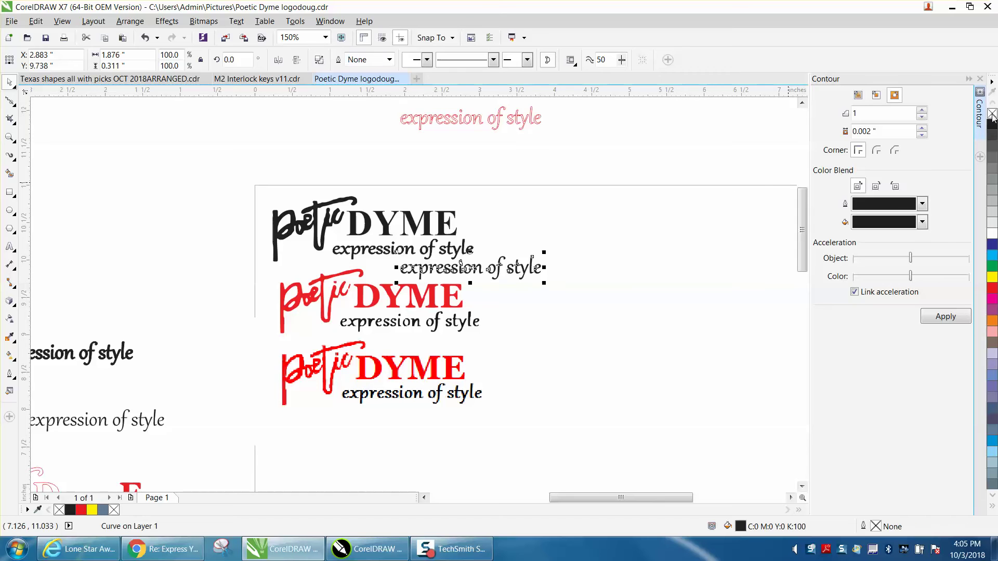
left_click(514, 129)
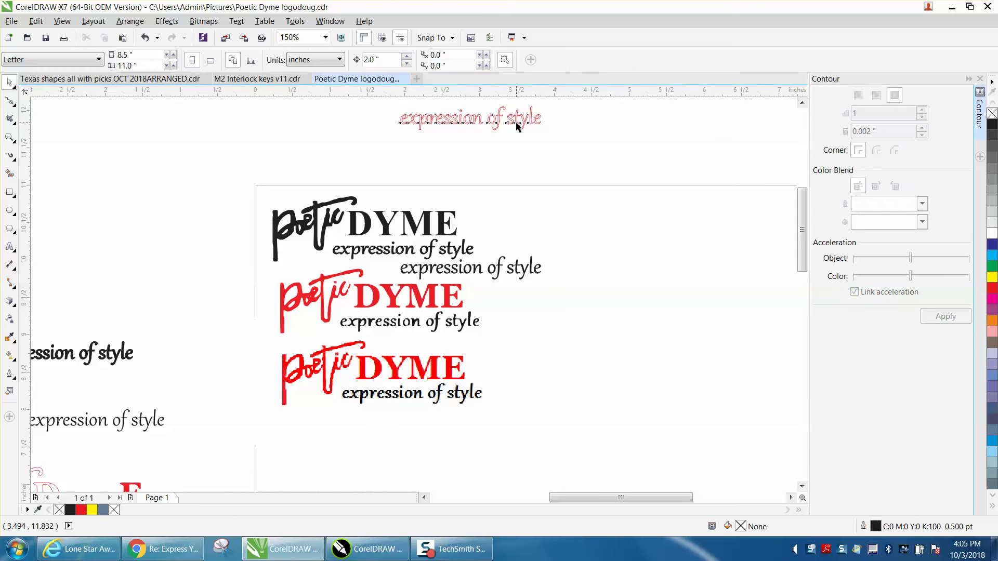
left_click(519, 122)
left_click(992, 125)
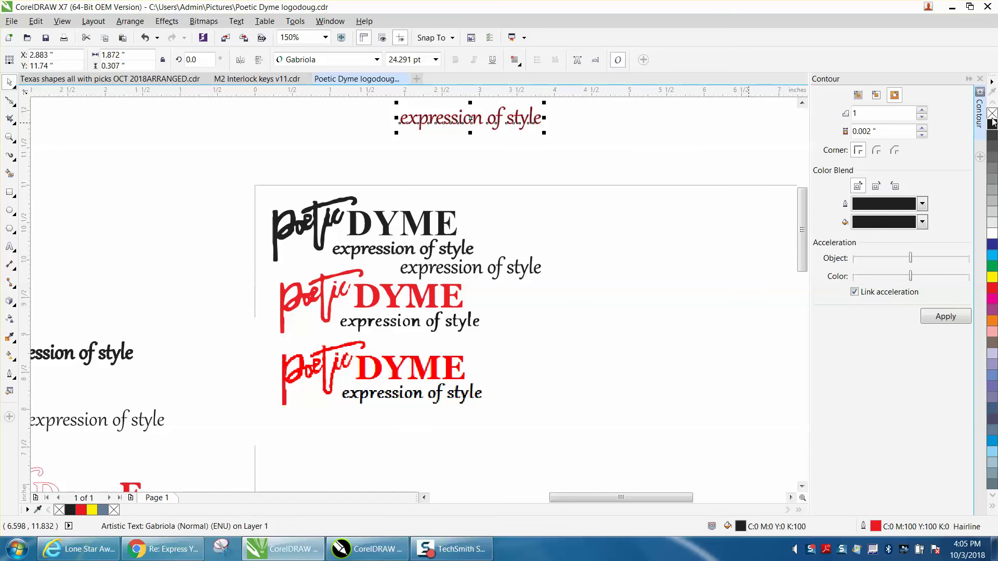
right_click(992, 114)
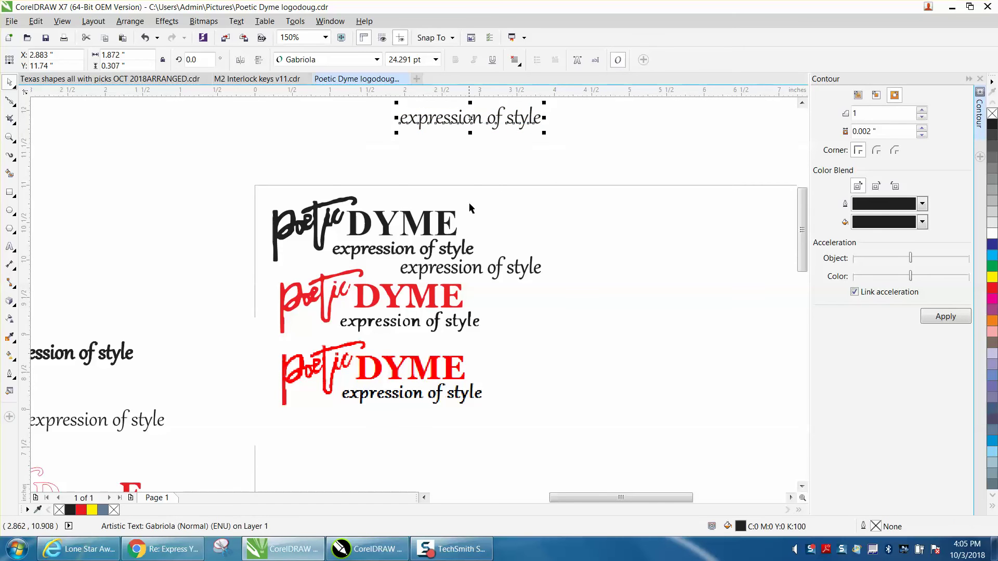
Move the black curve copy directly under the top text and zoom in on both lines.
left_click_drag(479, 268, 482, 141)
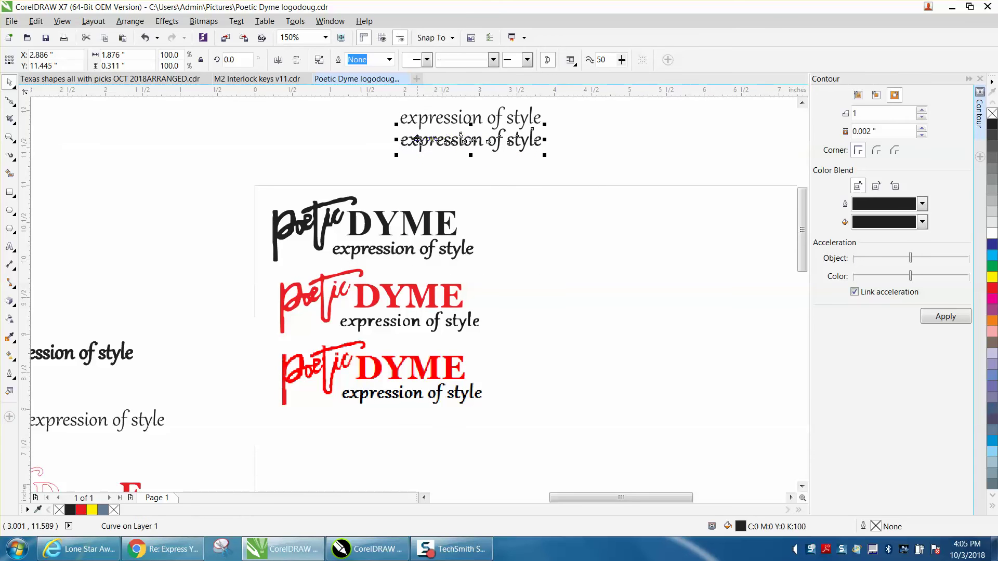
left_click(12, 136)
left_click_drag(395, 114, 590, 161)
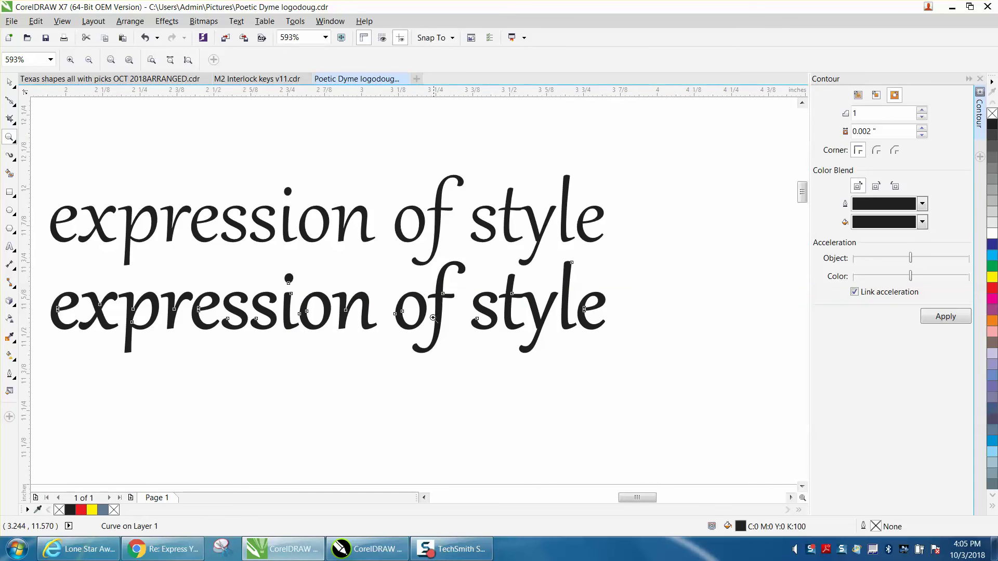
scroll(425, 313, "down", 3)
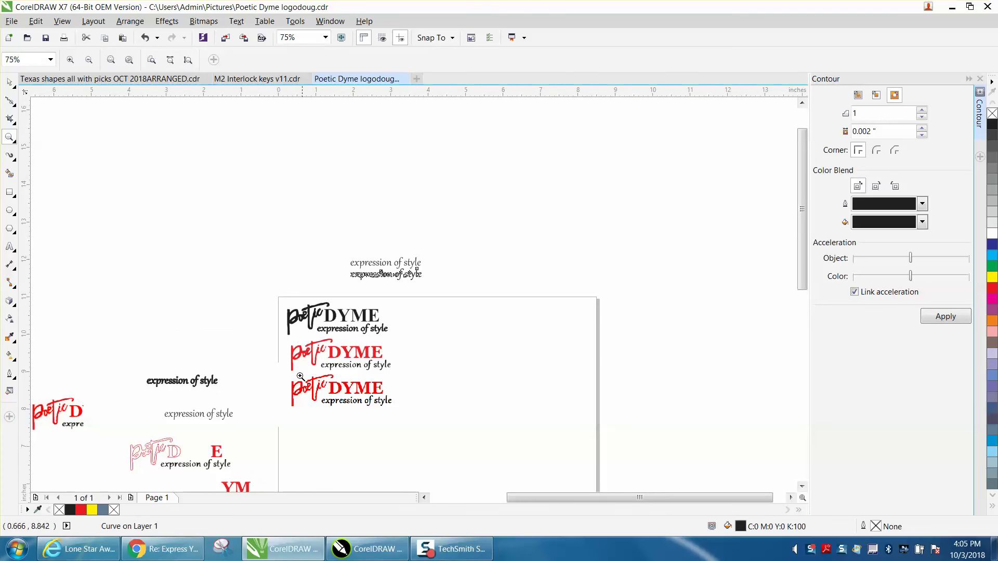
left_click_drag(381, 411, 398, 407)
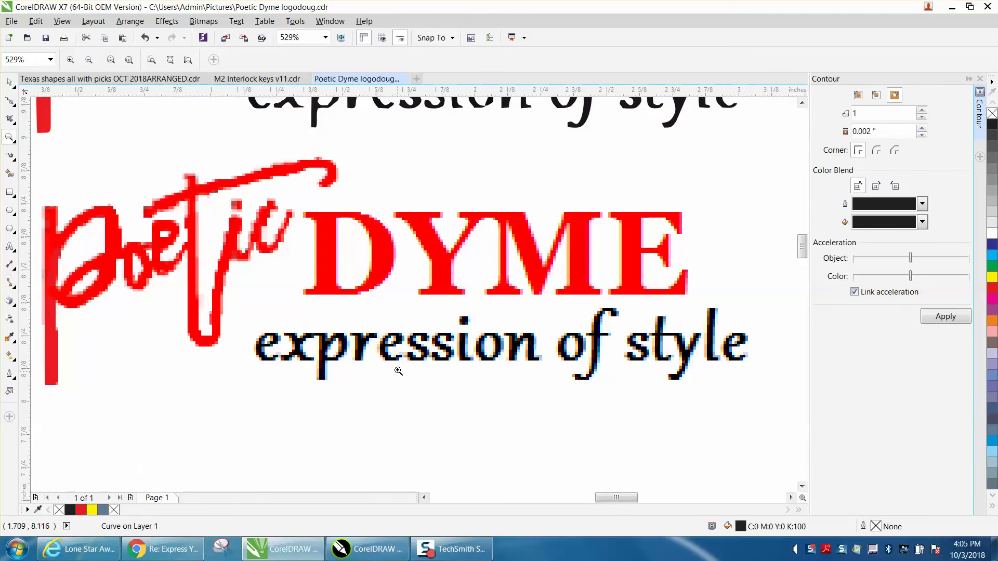
scroll(393, 357, "down", 1)
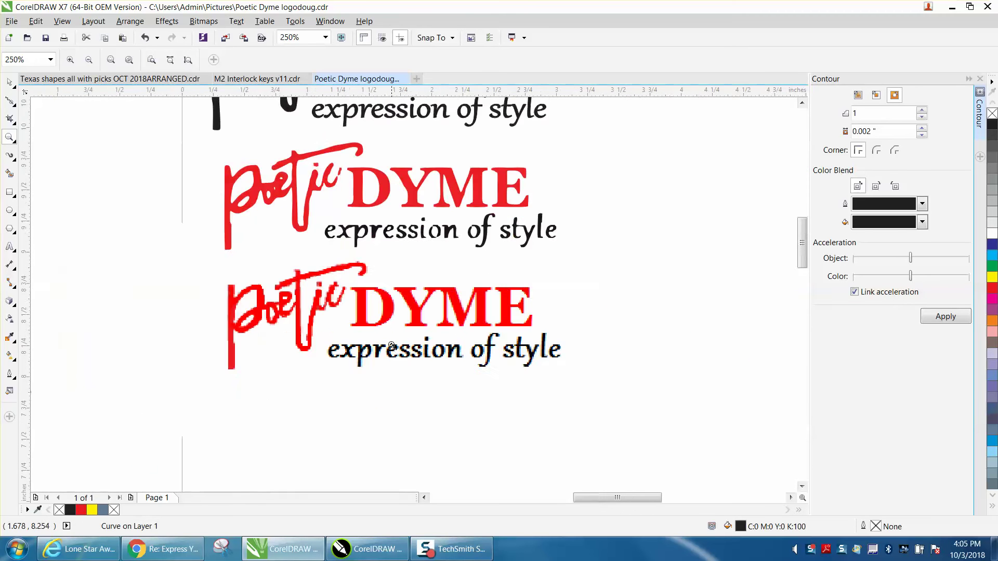
scroll(392, 330, "down", 1)
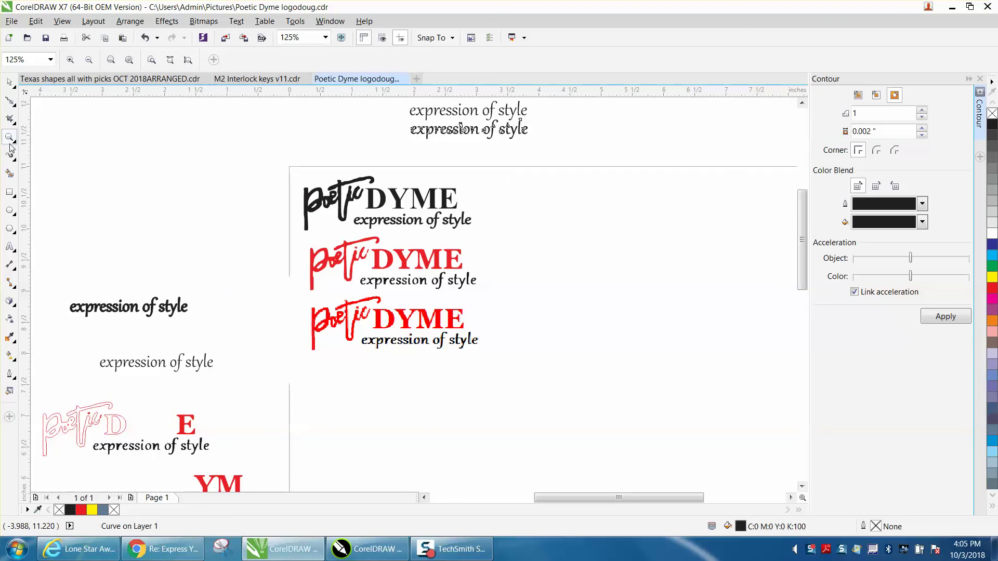
left_click_drag(356, 174, 492, 290)
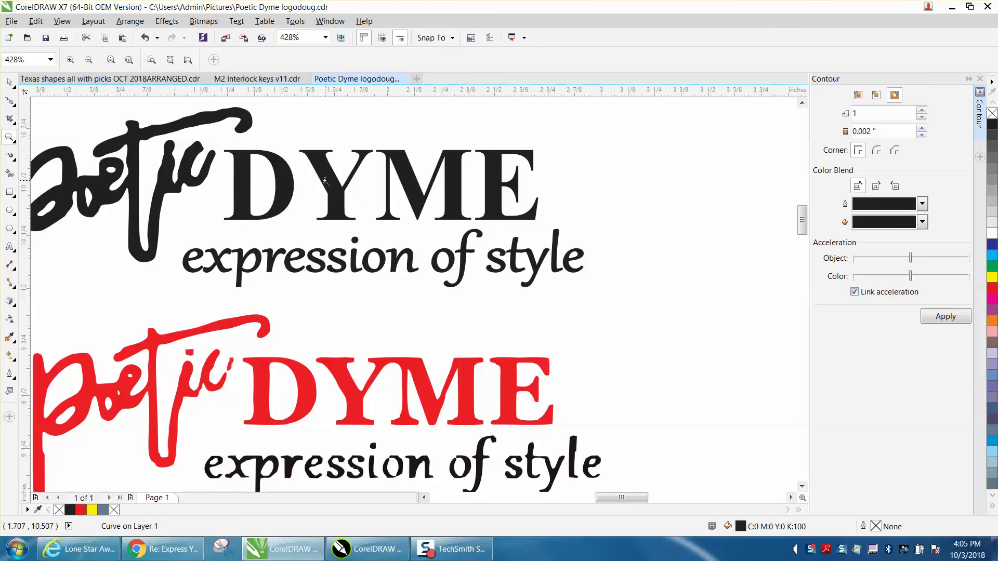
left_click(9, 82)
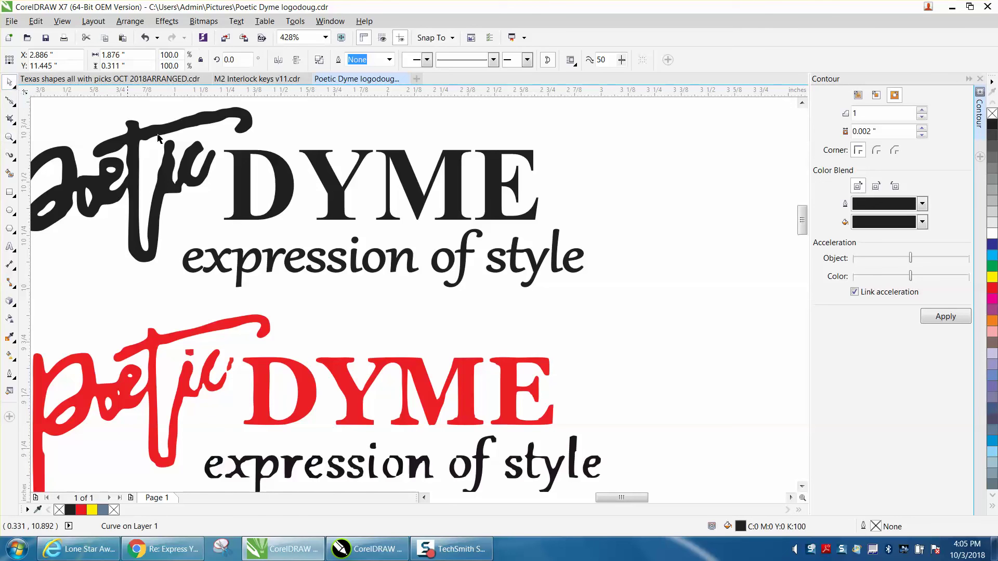
Give the black DYME no fill and a red outline, then apply a 0.009-inch contour.
left_click(324, 175)
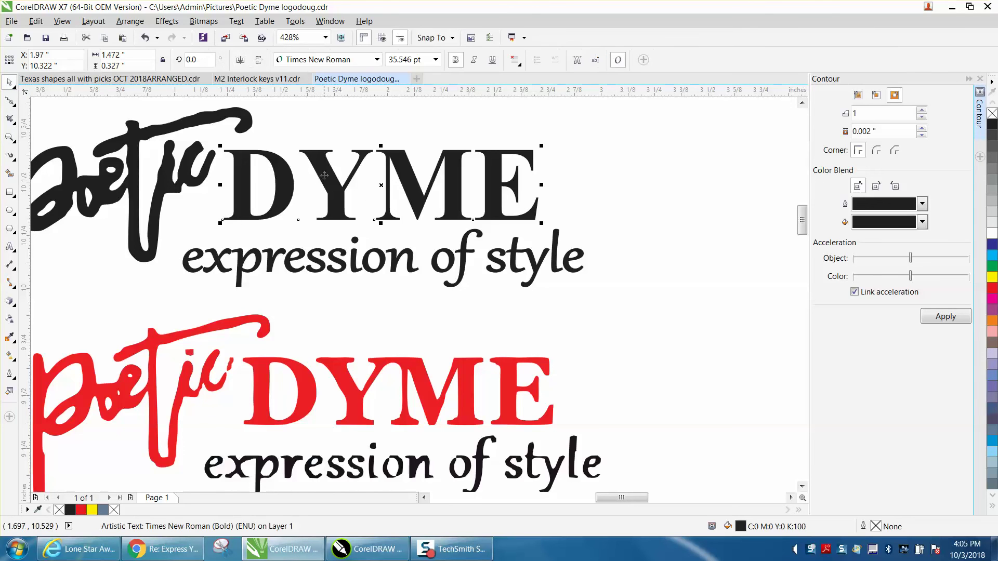
left_click(992, 113)
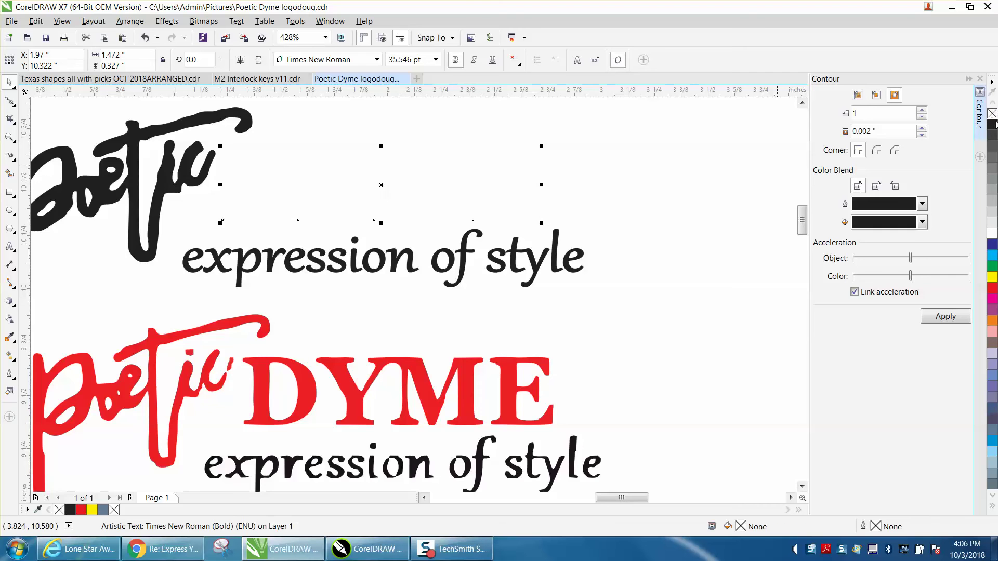
right_click(993, 291)
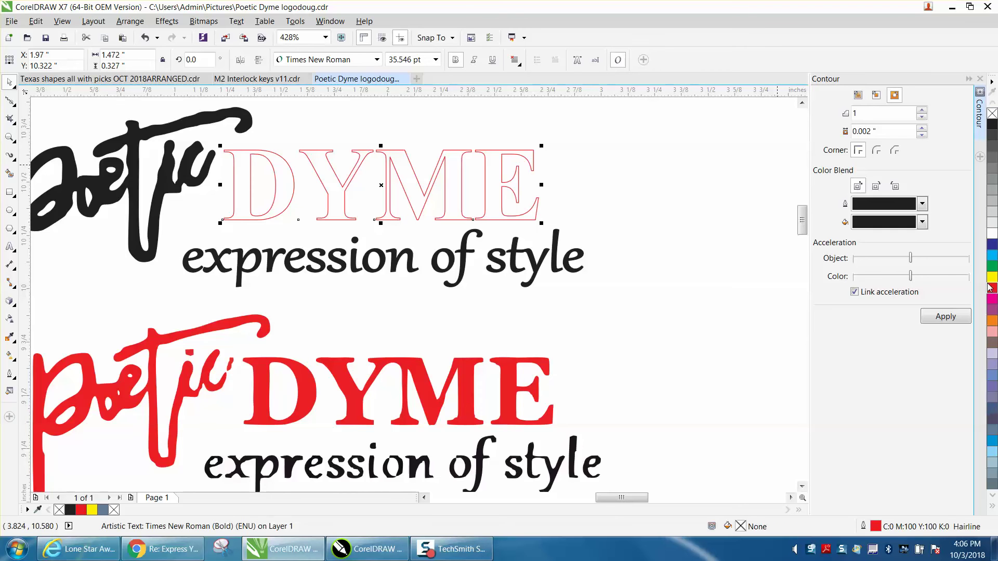
left_click(896, 131)
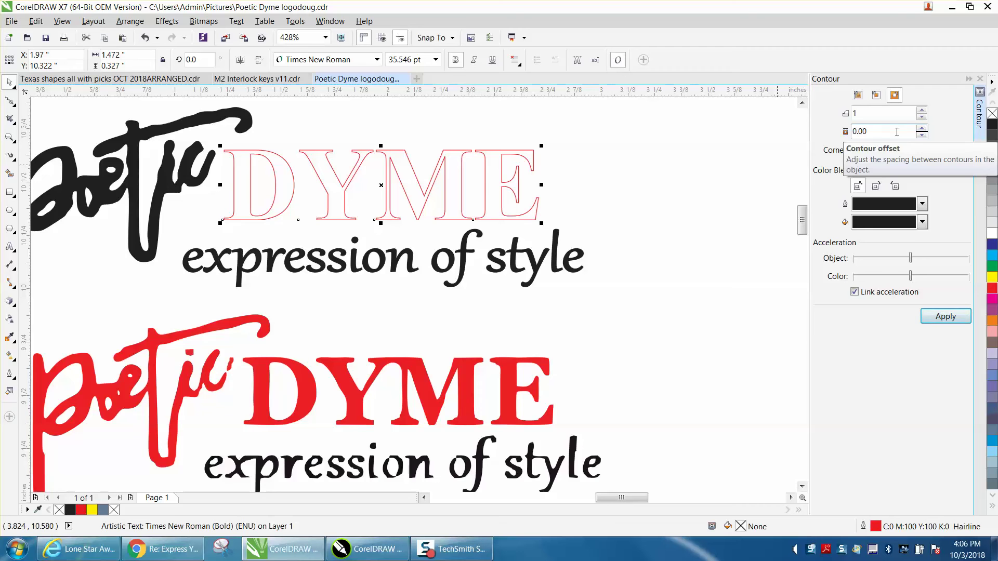
left_click(945, 316)
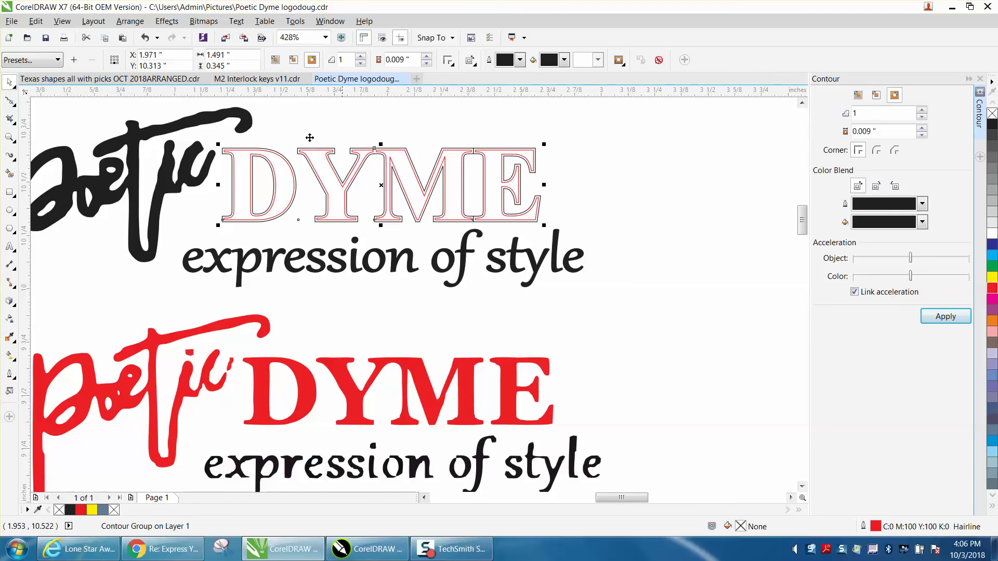
Break the DYME contour apart, move the red DYME text aside, and put the black contour curves beside Poetic.
left_click(131, 22)
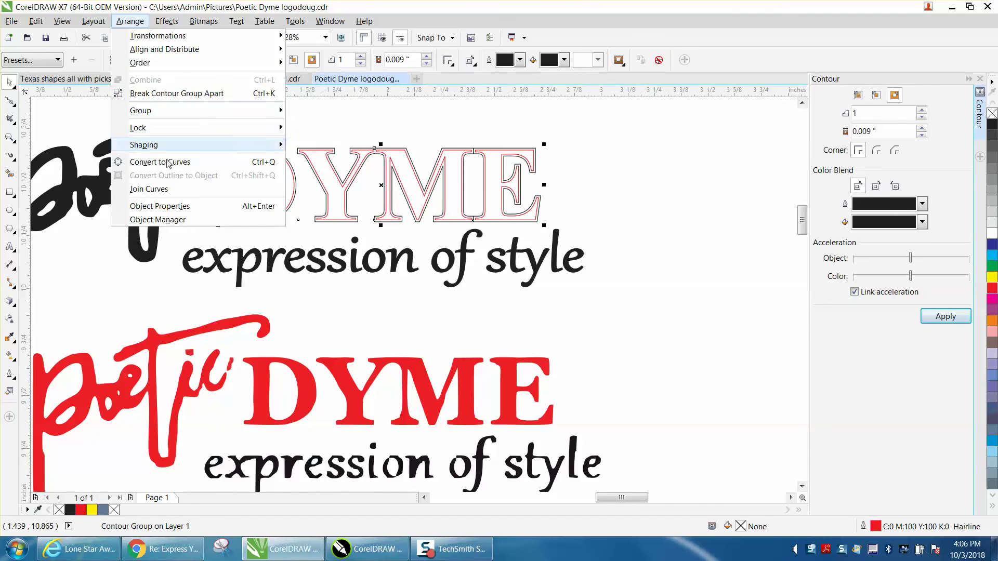
left_click(177, 94)
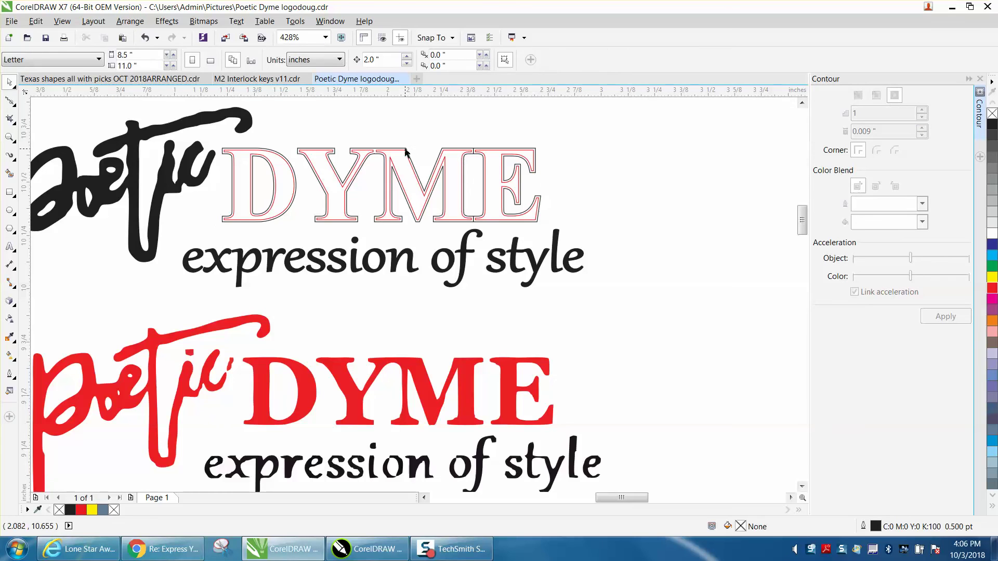
left_click(405, 152)
left_click_drag(405, 151, 623, 151)
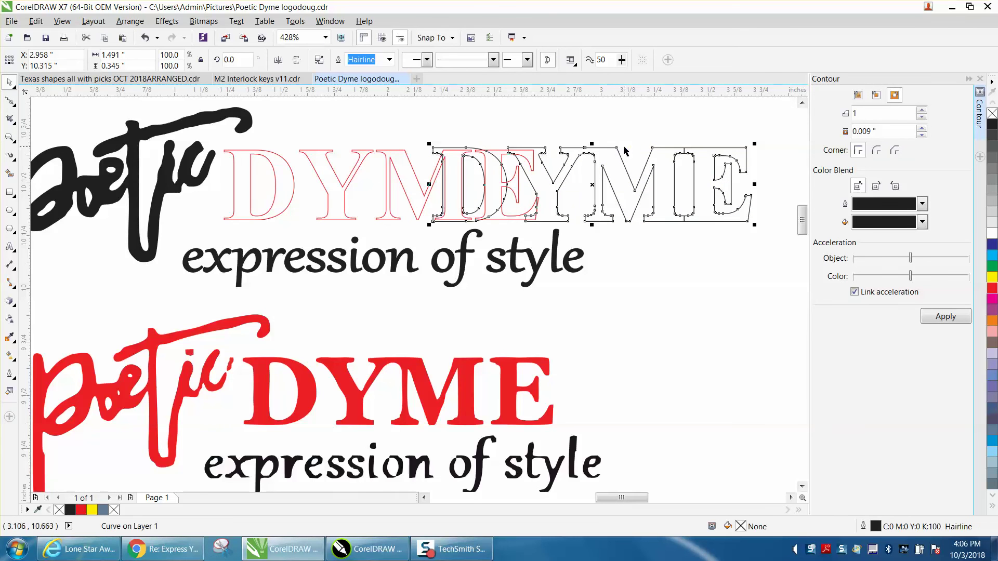
left_click(432, 178)
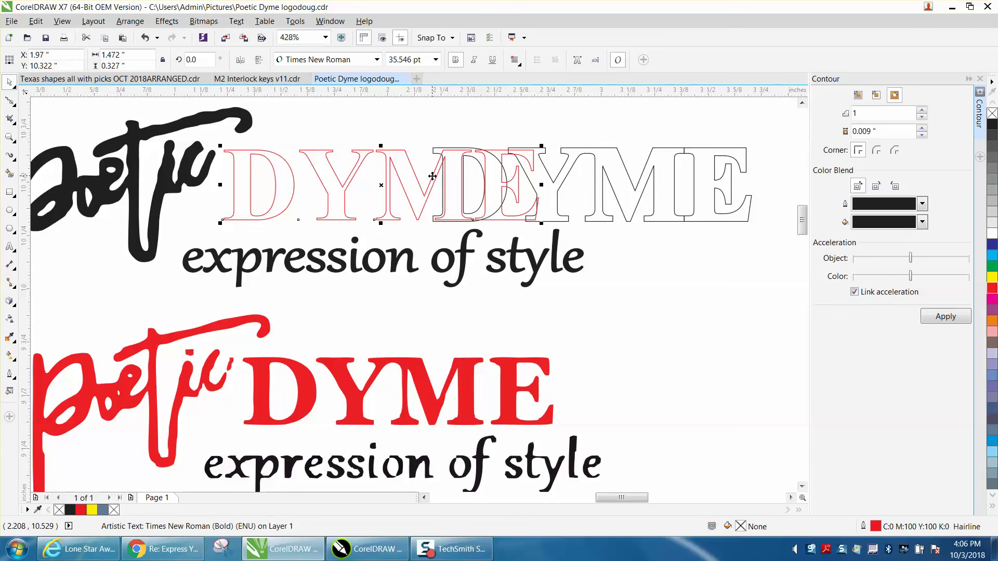
left_click_drag(432, 178, 701, 319)
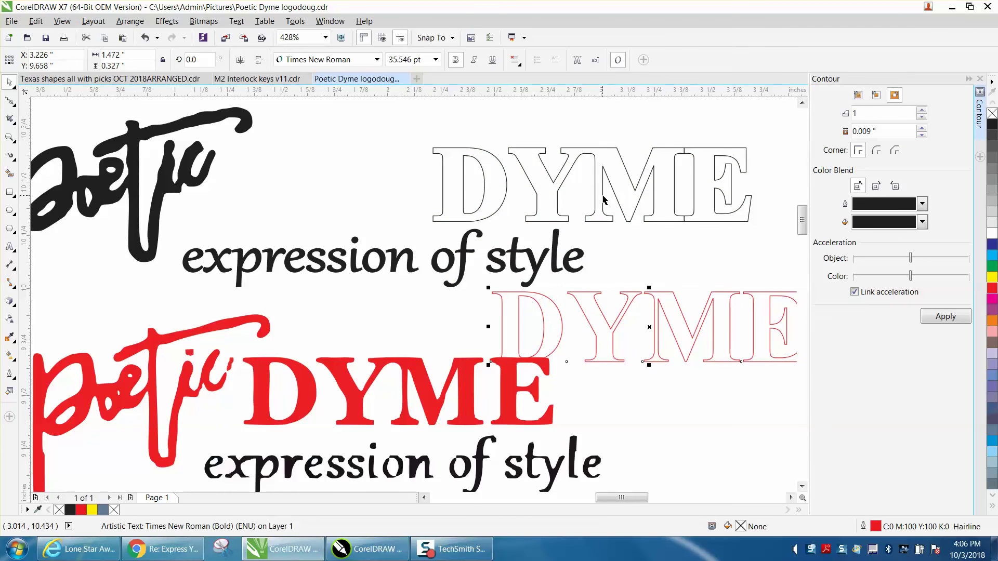
left_click_drag(603, 200, 394, 200)
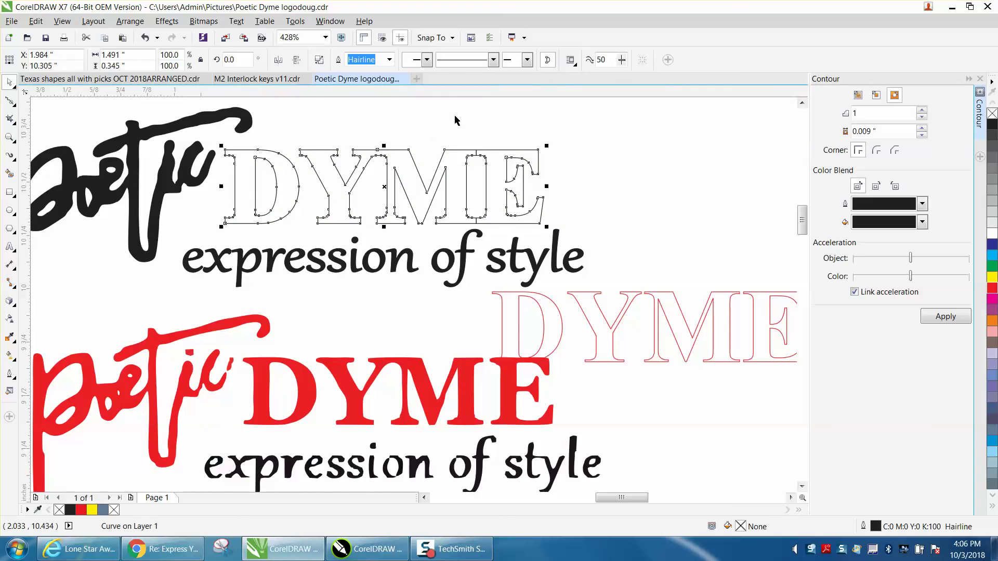
left_click(463, 123)
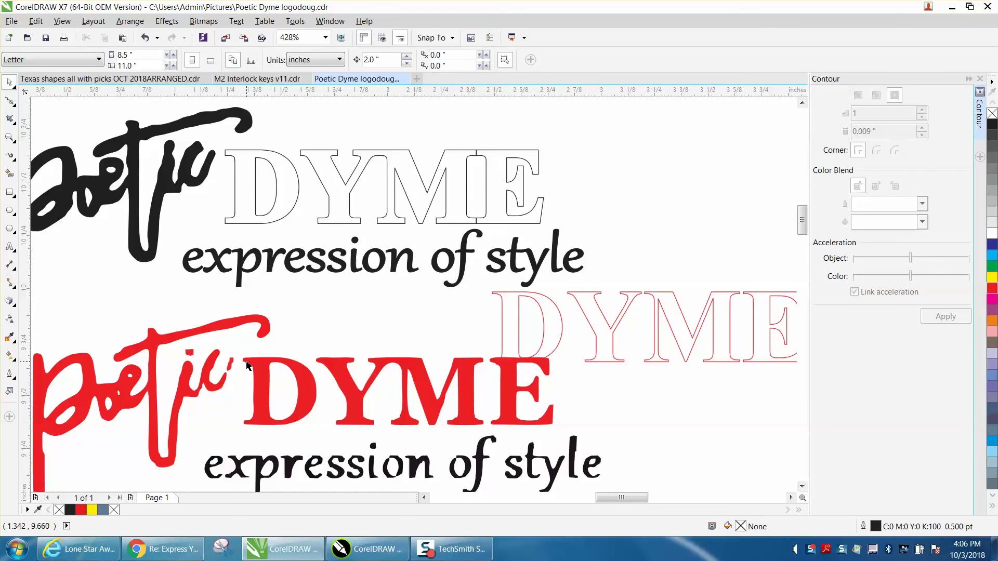
Zoom in close on the black D and select the outlined DYME curve.
left_click(9, 136)
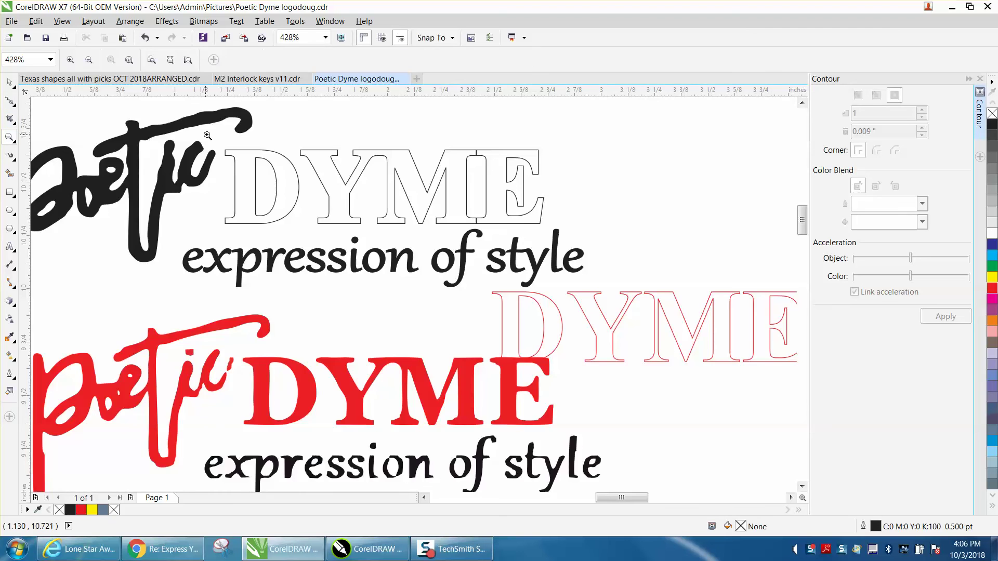
left_click_drag(208, 138, 306, 187)
left_click(9, 102)
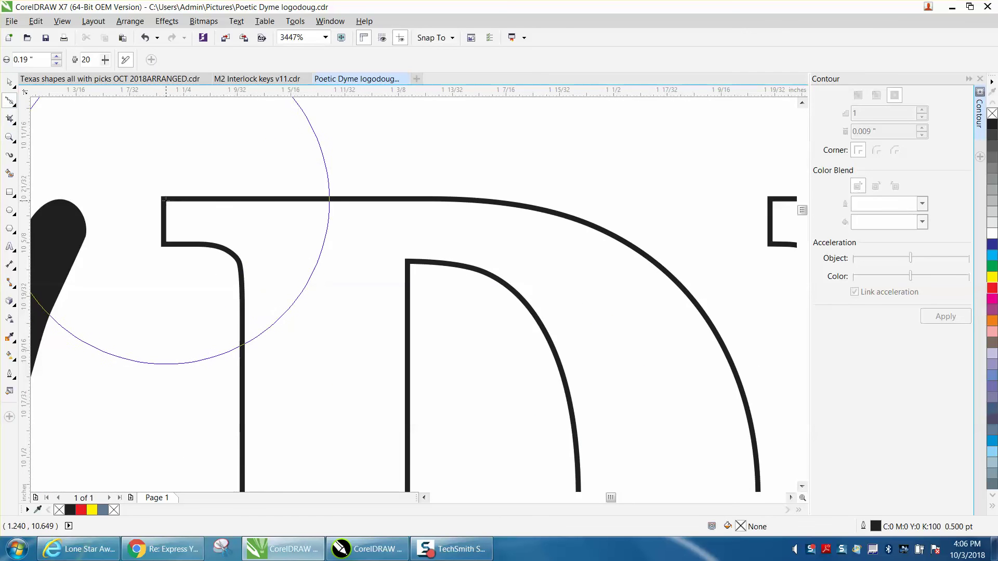
left_click(10, 83)
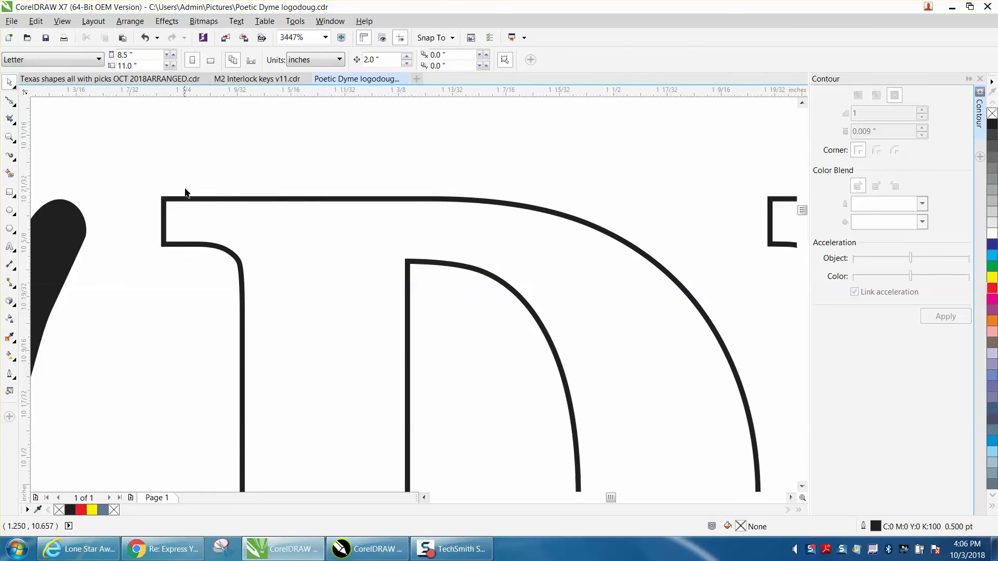
left_click(192, 202)
left_click(130, 21)
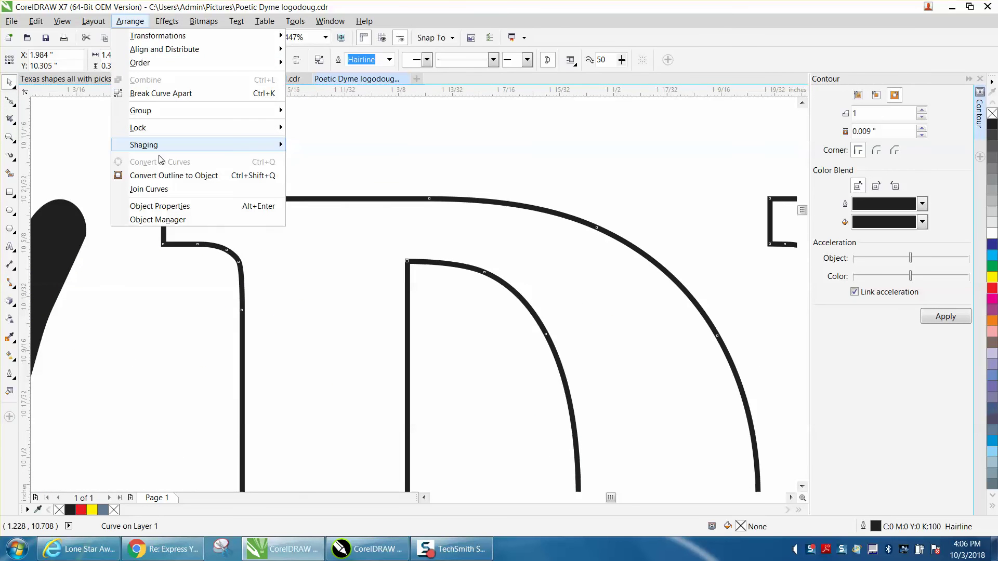
left_click(70, 136)
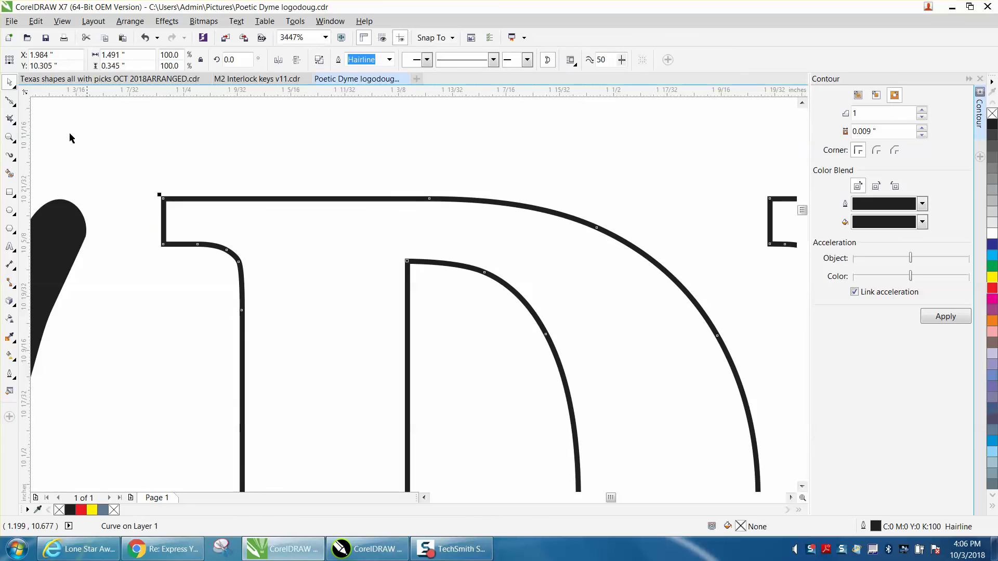
left_click(10, 101)
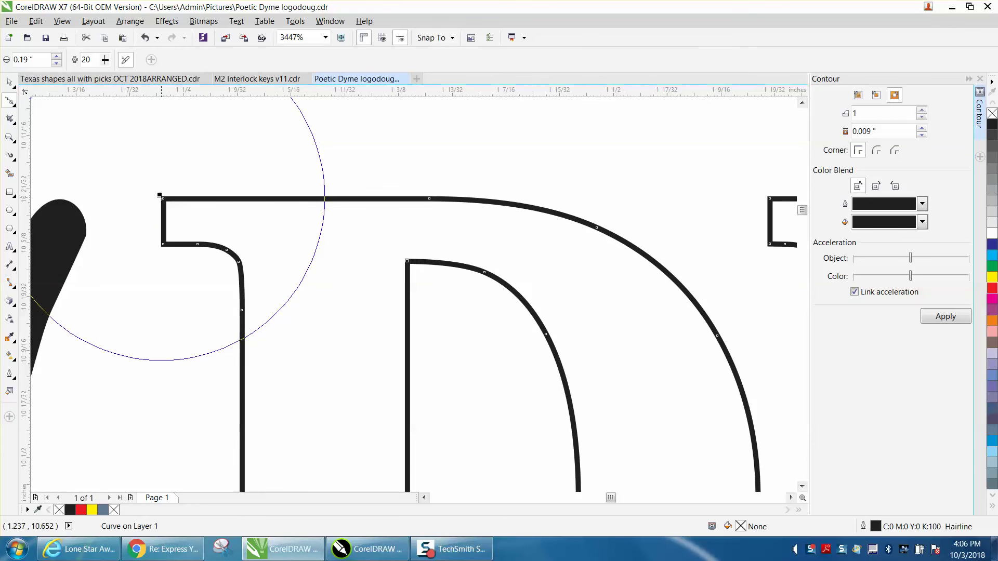
left_click(12, 104)
Convert the D serif's two left corner nodes to a curve and bend that end round.
key("F10")
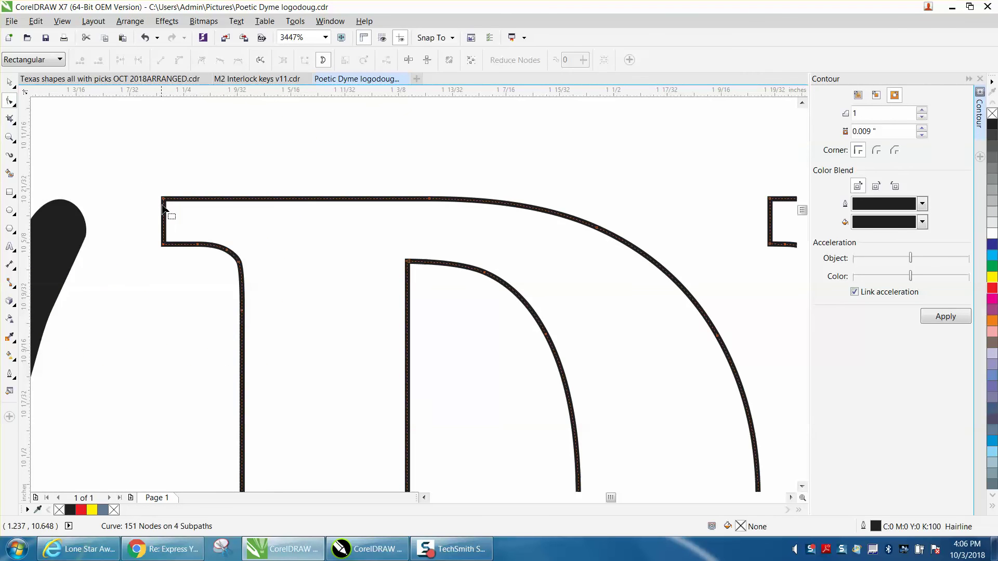
left_click_drag(149, 191, 184, 263)
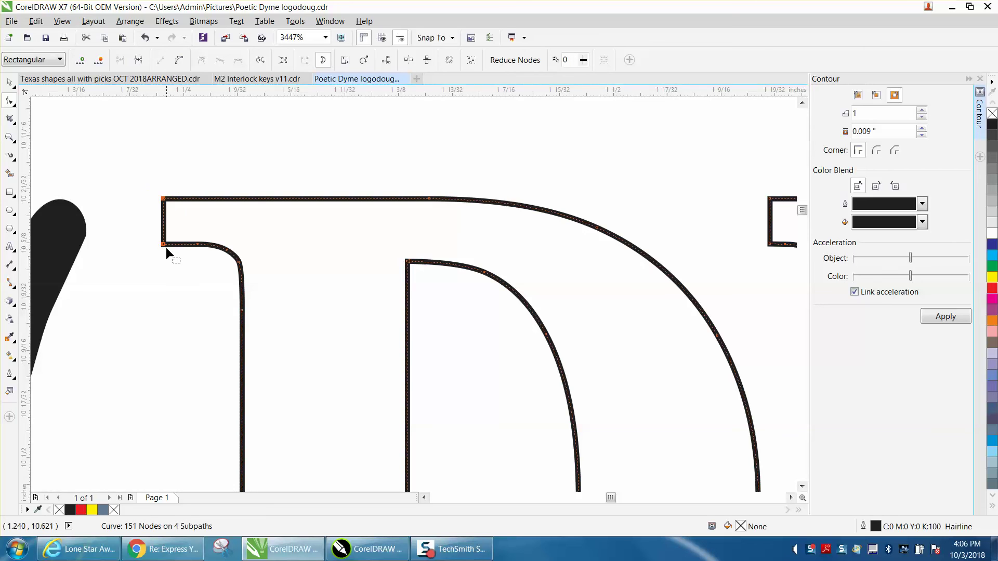
right_click(165, 248)
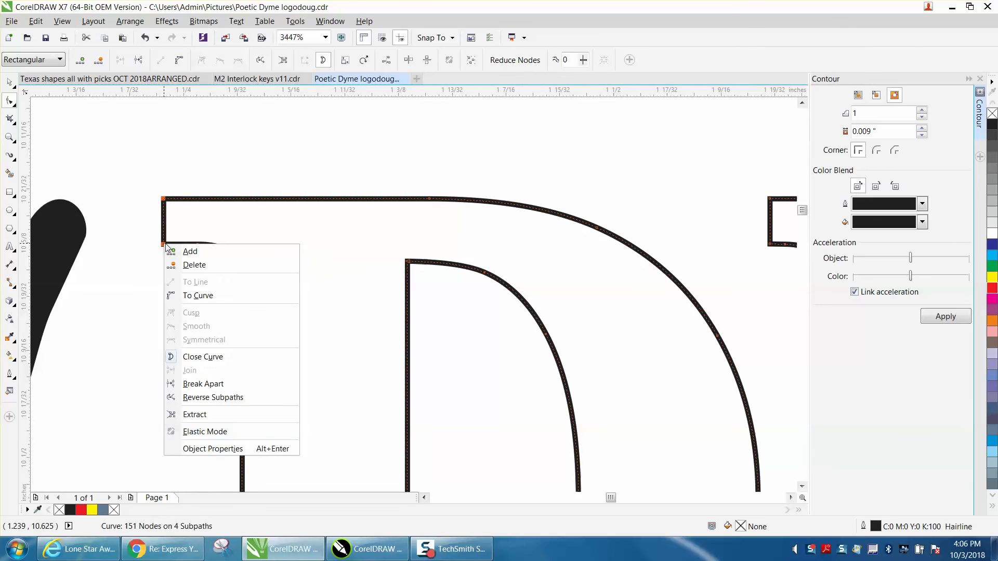
left_click(200, 295)
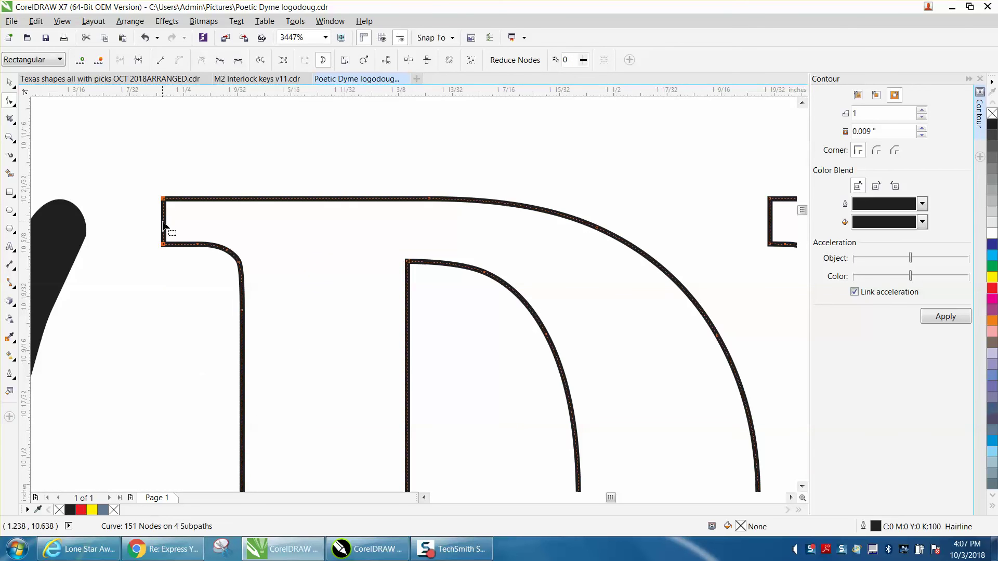
left_click_drag(163, 224, 140, 225)
scroll(118, 223, "down", 4)
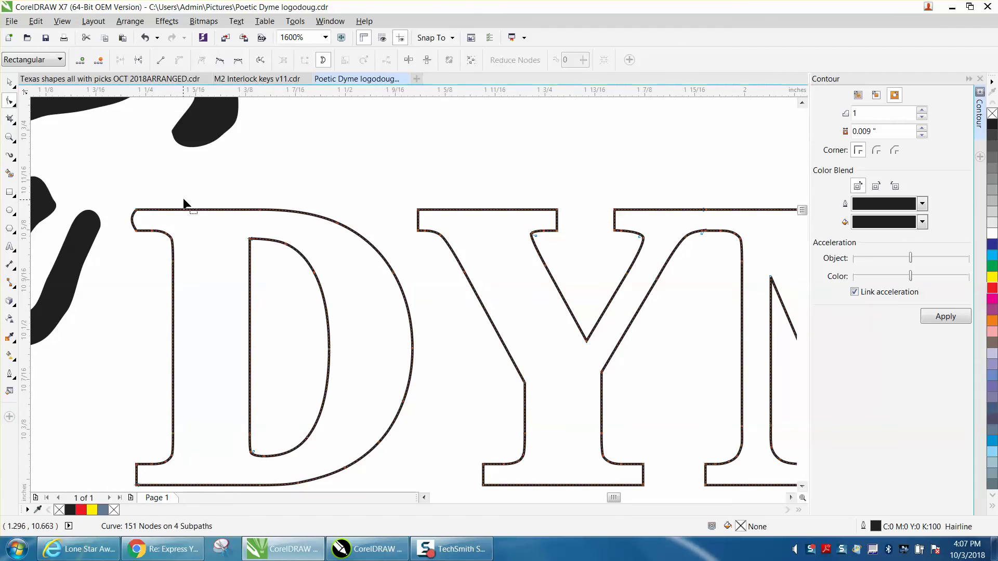
scroll(311, 191, "down", 2)
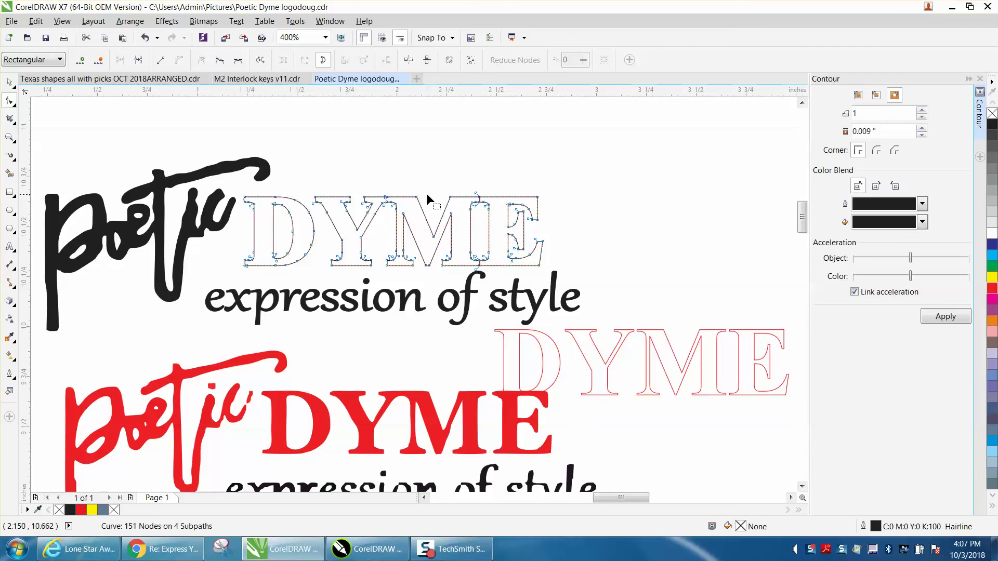
Zoom in on the bottom of the outlined DYME, then reframe around the black logo.
left_click(9, 138)
left_click_drag(454, 258, 534, 286)
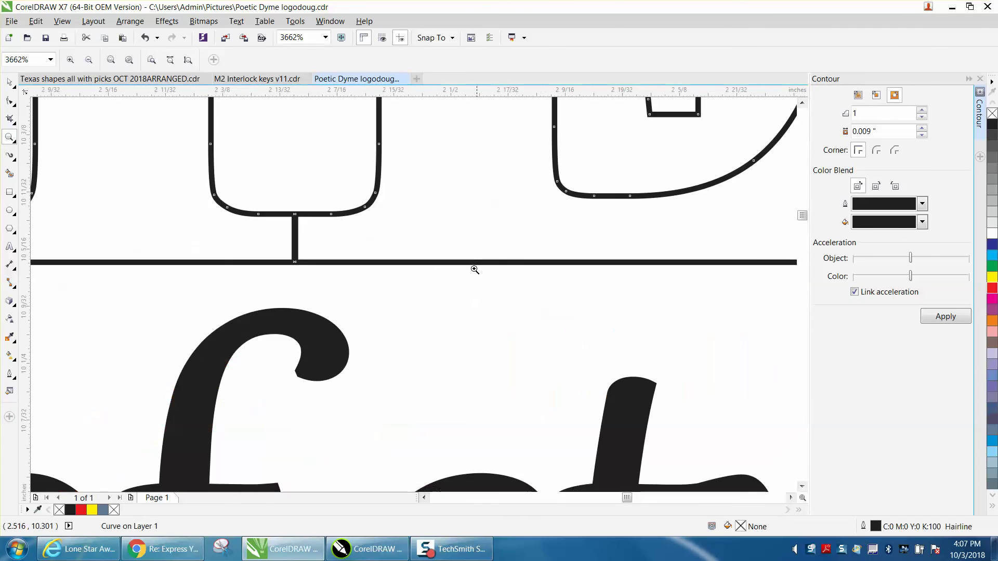
scroll(311, 168, "down", 2)
scroll(312, 168, "down", 4)
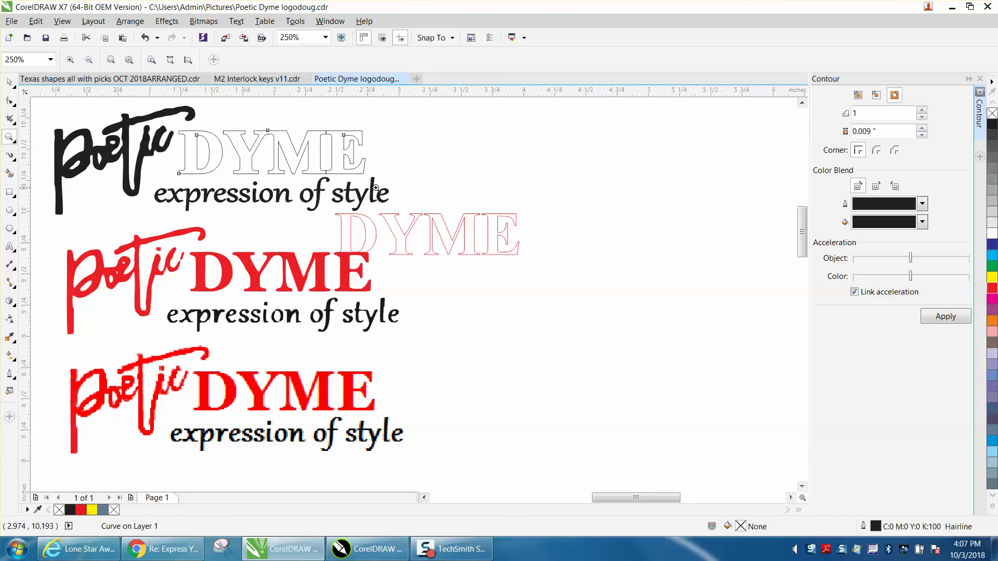
scroll(354, 157, "down", 1)
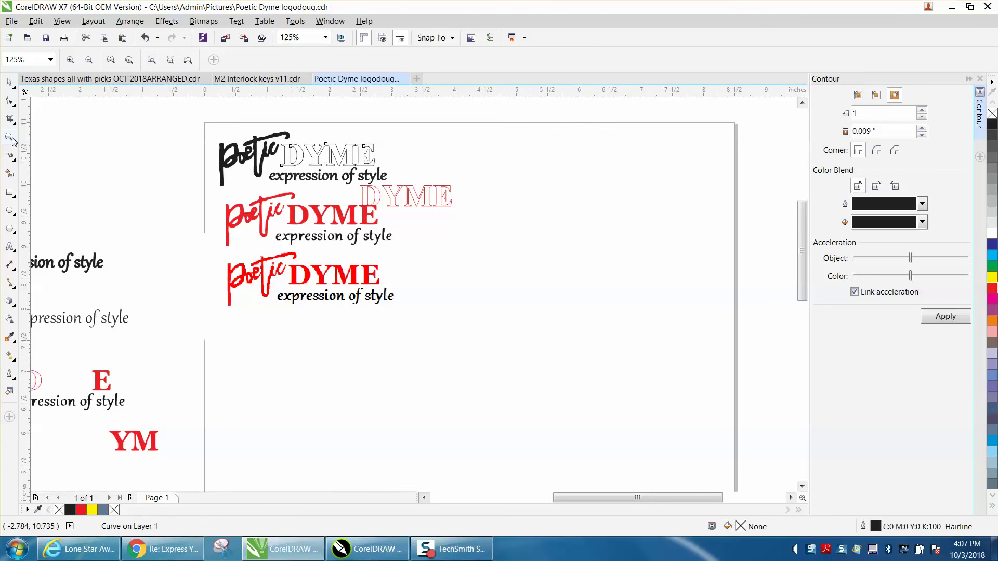
left_click_drag(208, 130, 474, 222)
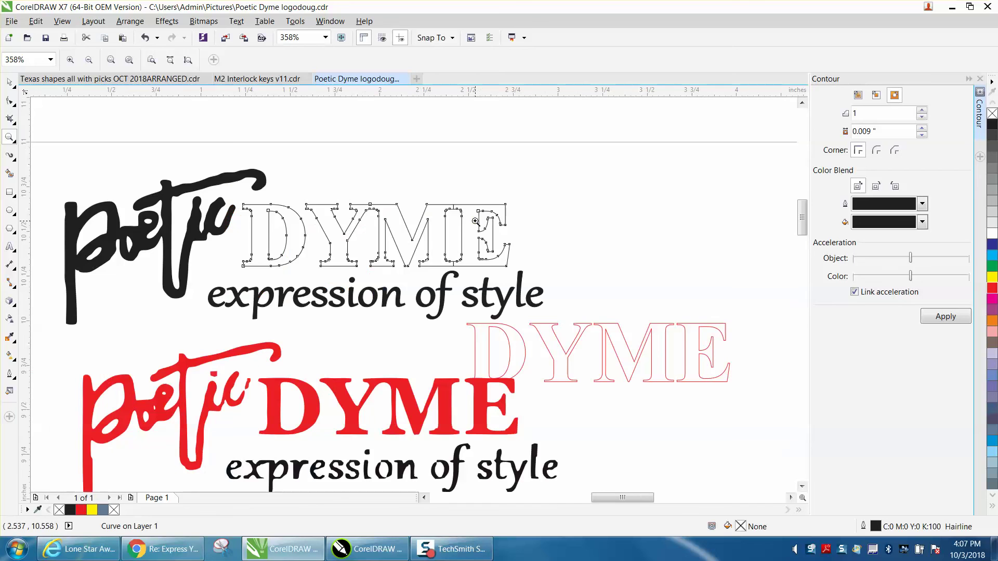
left_click(9, 82)
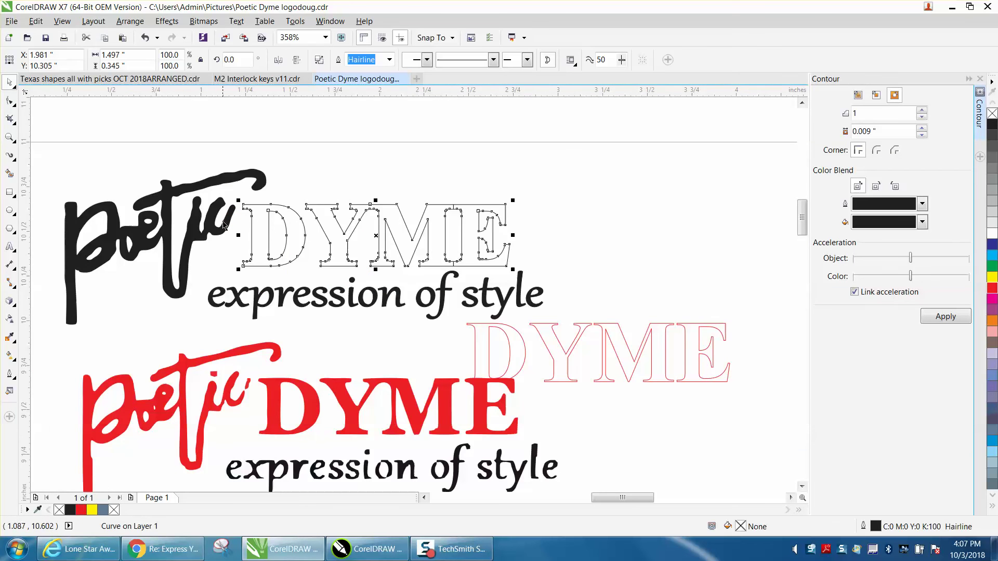
scroll(251, 242, "down", 1)
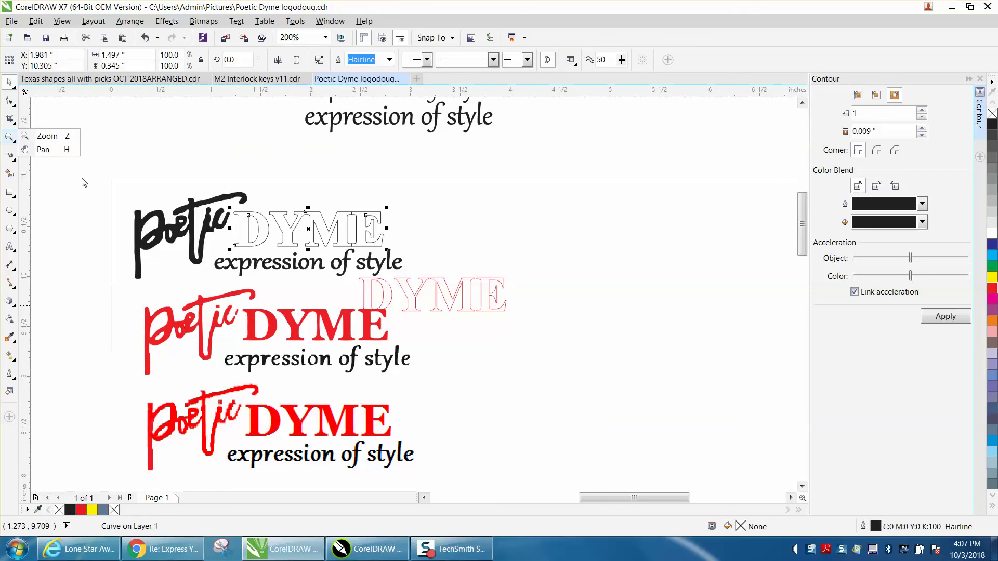
Check the tagline and DYME up close, zoom back out, then close in on the black Poetic script.
left_click(64, 136)
left_click_drag(222, 345, 409, 383)
right_click(366, 315)
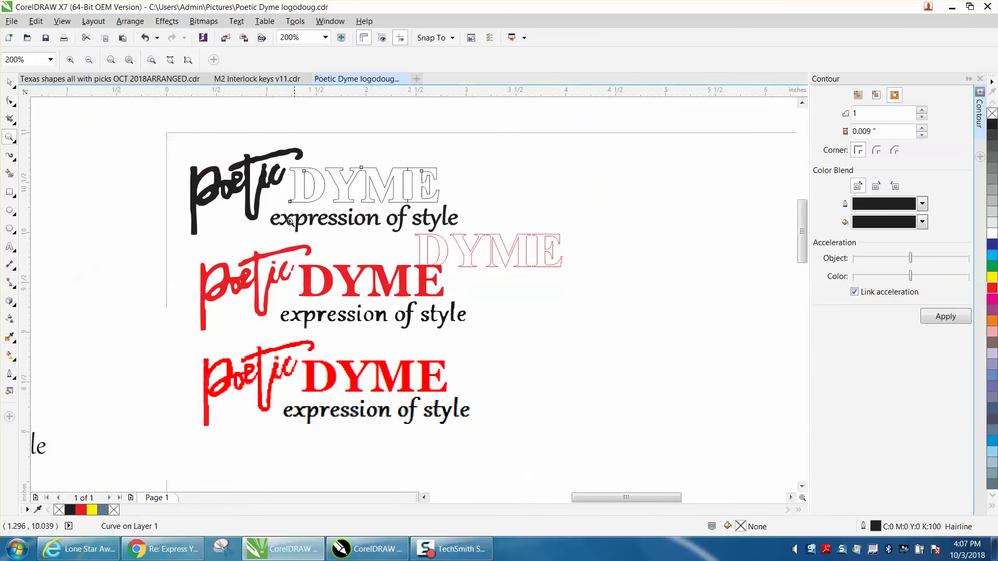
left_click_drag(272, 198, 496, 241)
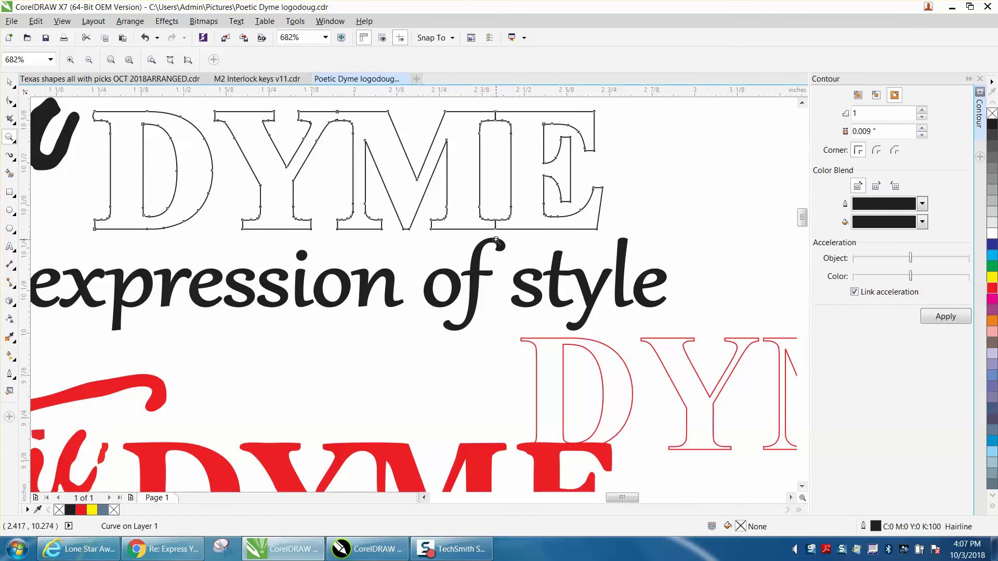
right_click(496, 241)
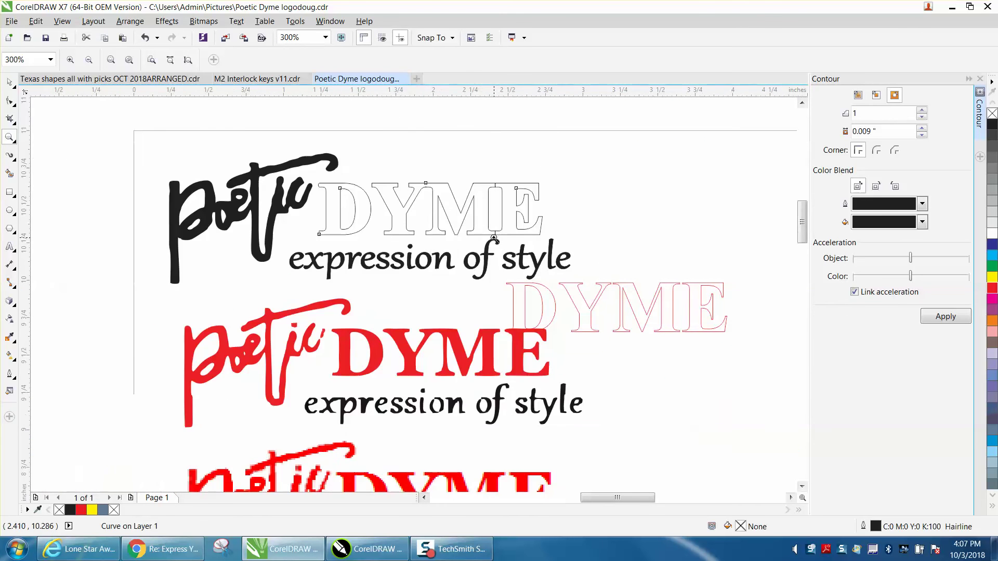
right_click(493, 238)
left_click_drag(328, 200, 453, 256)
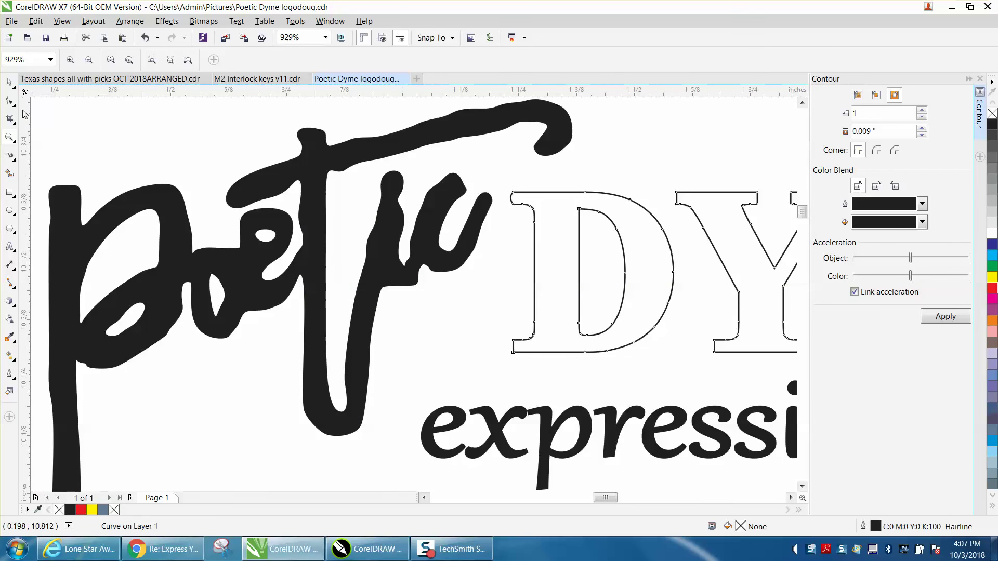
Run the Smooth brush over the Poetic top stroke, ic letters, long stem and e.
left_click(9, 100)
left_click(14, 106)
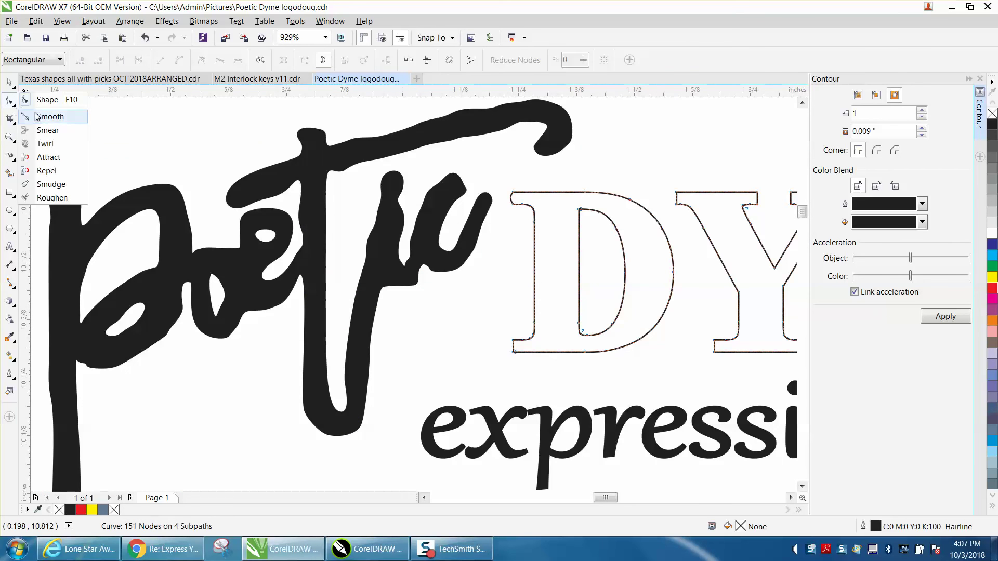
left_click(31, 114)
mouse_move(460, 123)
left_mouse_down()
mouse_move(496, 107)
mouse_move(413, 124)
mouse_move(402, 140)
mouse_move(463, 141)
mouse_move(391, 150)
mouse_move(394, 136)
mouse_move(377, 137)
mouse_move(400, 242)
mouse_move(385, 257)
mouse_move(380, 220)
mouse_move(340, 391)
mouse_move(331, 382)
mouse_move(336, 221)
mouse_move(331, 212)
mouse_move(308, 231)
mouse_move(313, 270)
mouse_move(276, 234)
mouse_move(251, 237)
mouse_move(372, 259)
mouse_move(268, 240)
left_mouse_up()
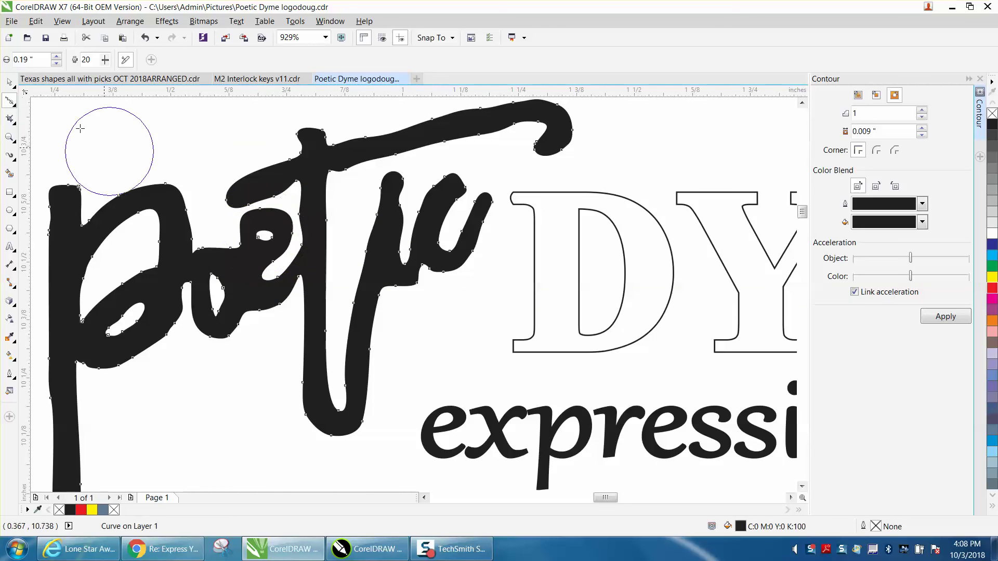
left_click(9, 137)
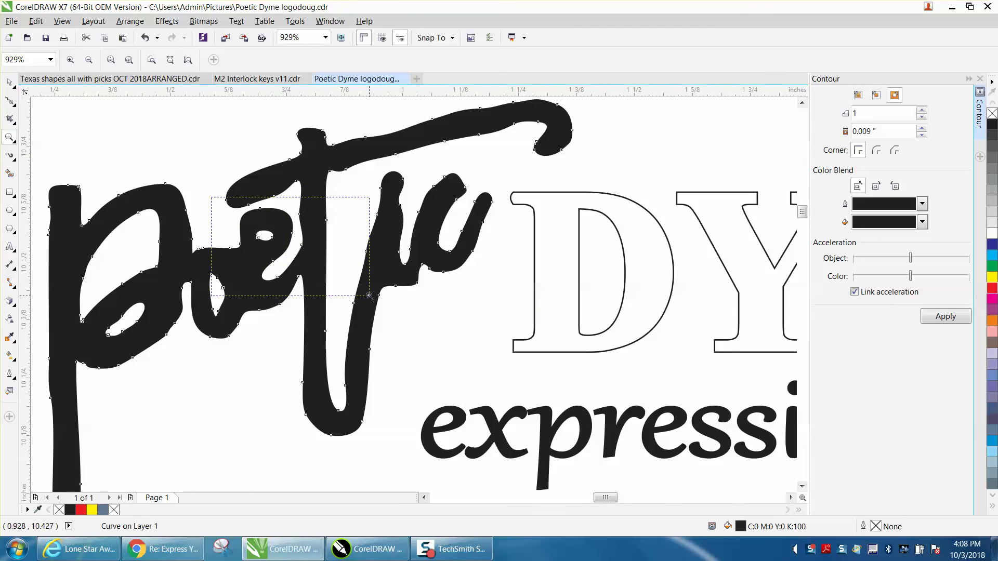
Widen the small counter hole in Poetic by pulling its left, right and top edges outward.
left_click_drag(369, 296, 370, 296)
left_click(11, 101)
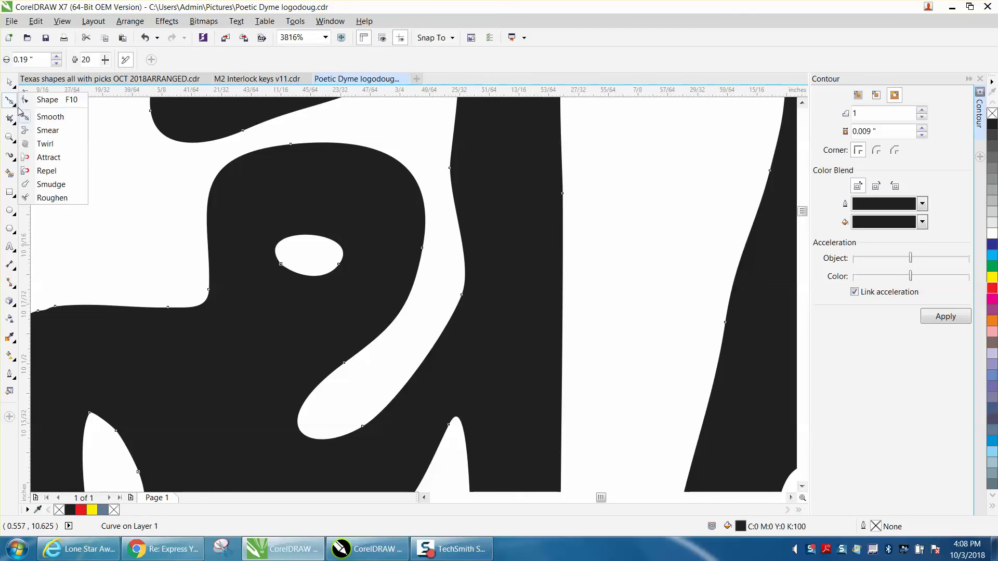
left_click(42, 98)
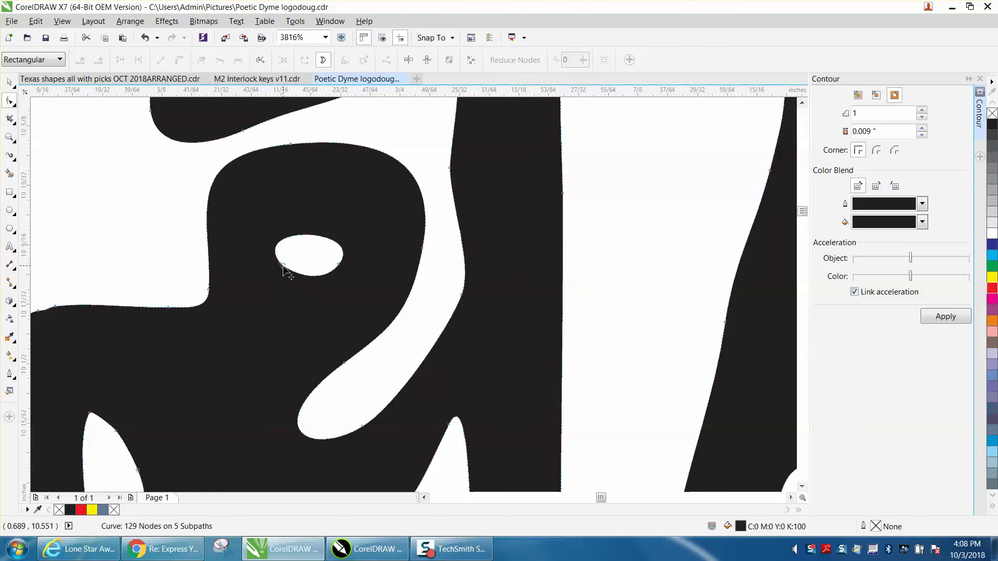
left_click_drag(283, 270, 273, 271)
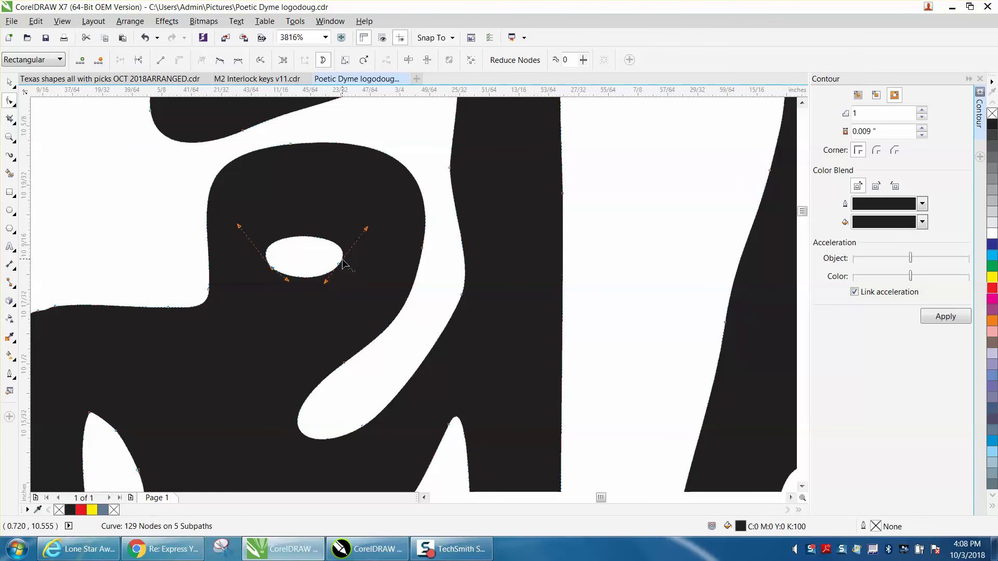
left_click_drag(343, 264, 349, 285)
left_click_drag(321, 220, 321, 208)
scroll(193, 203, "down", 1)
scroll(386, 232, "down", 1)
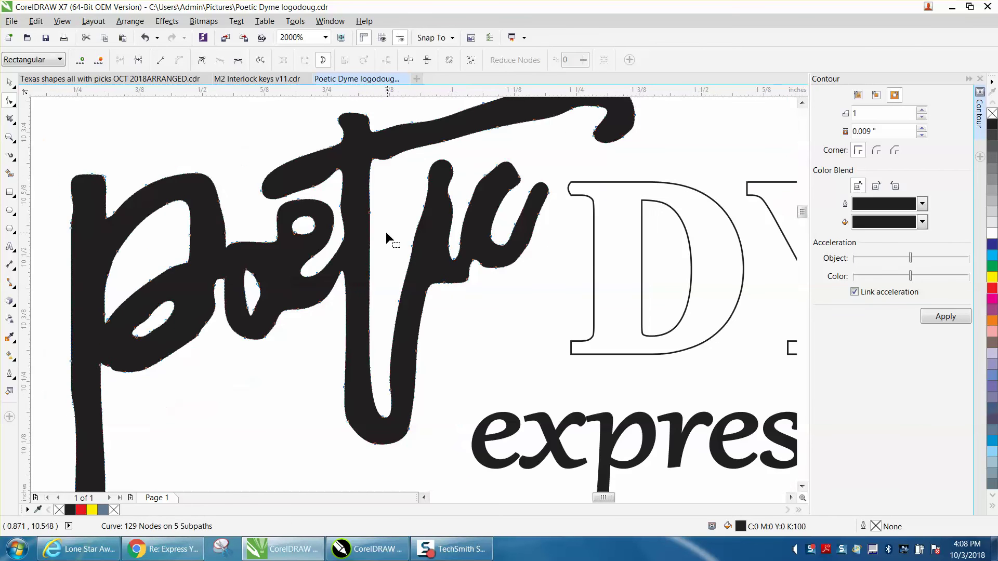
scroll(375, 221, "down", 2)
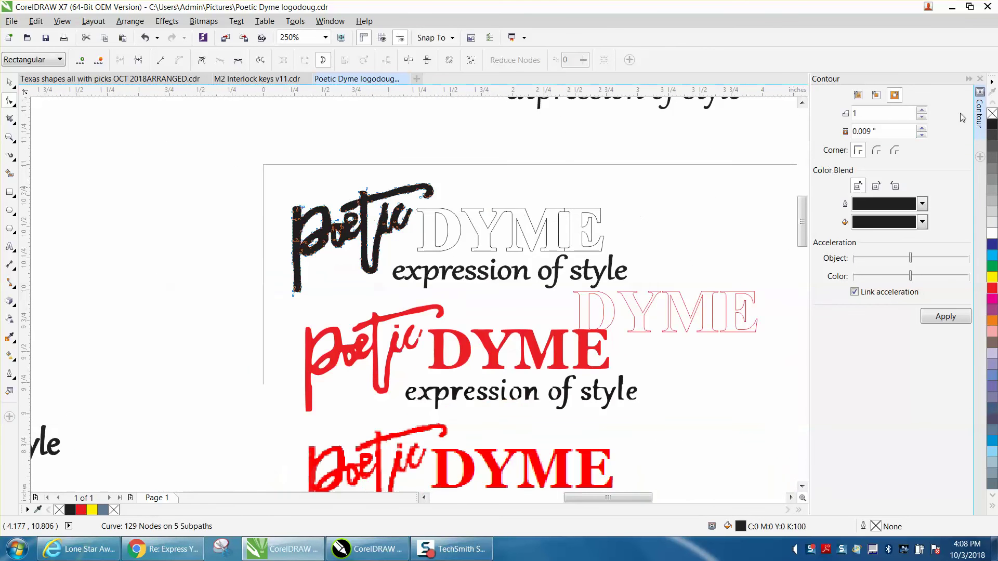